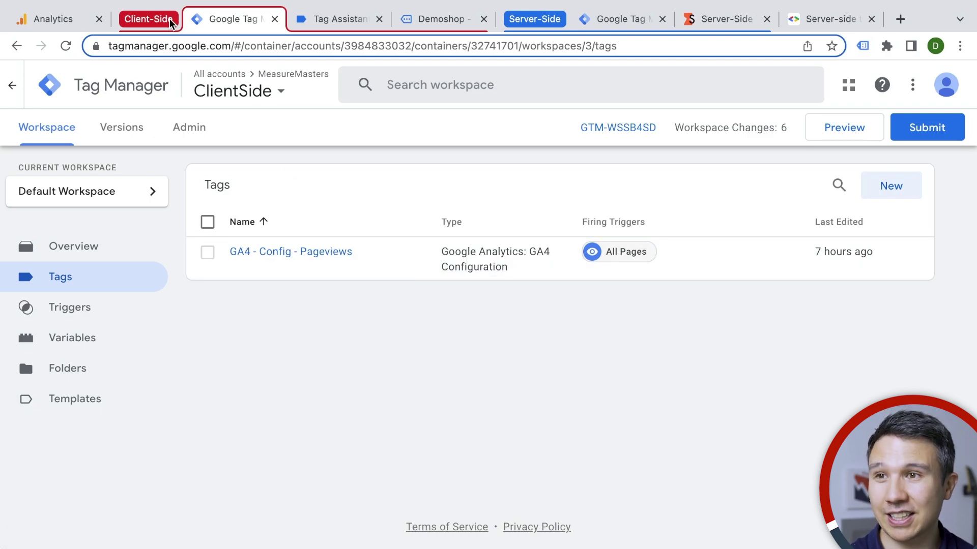
- View the Demoshop site, then return to the ClientSide Tag Manager tab
click(367, 26)
click(423, 25)
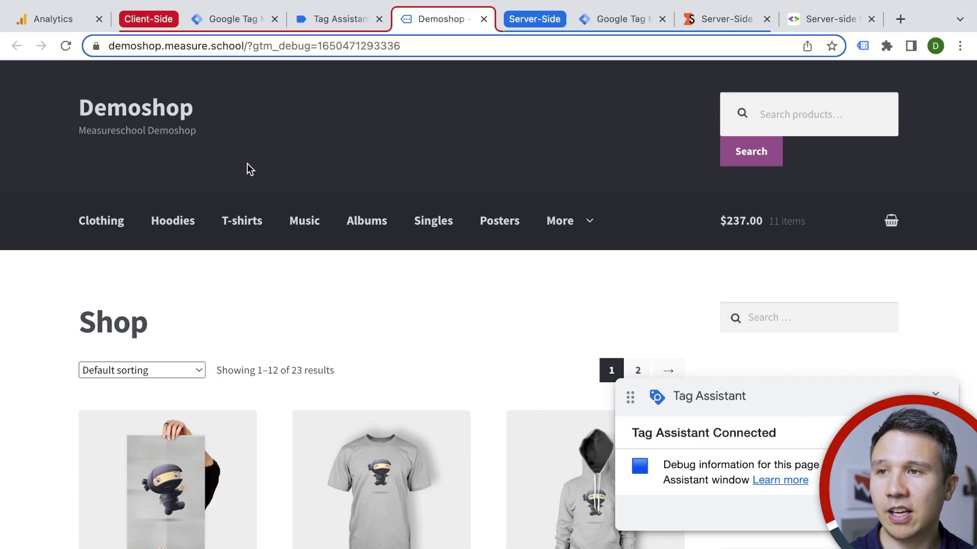
click(227, 28)
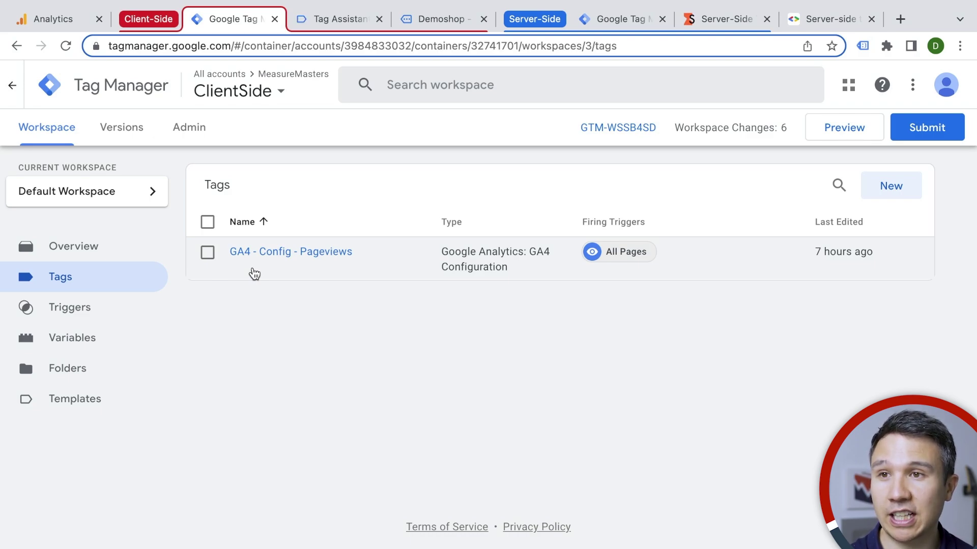
- From the Weekly Vids account menu, create a Server container named 'gtm server side'
click(601, 18)
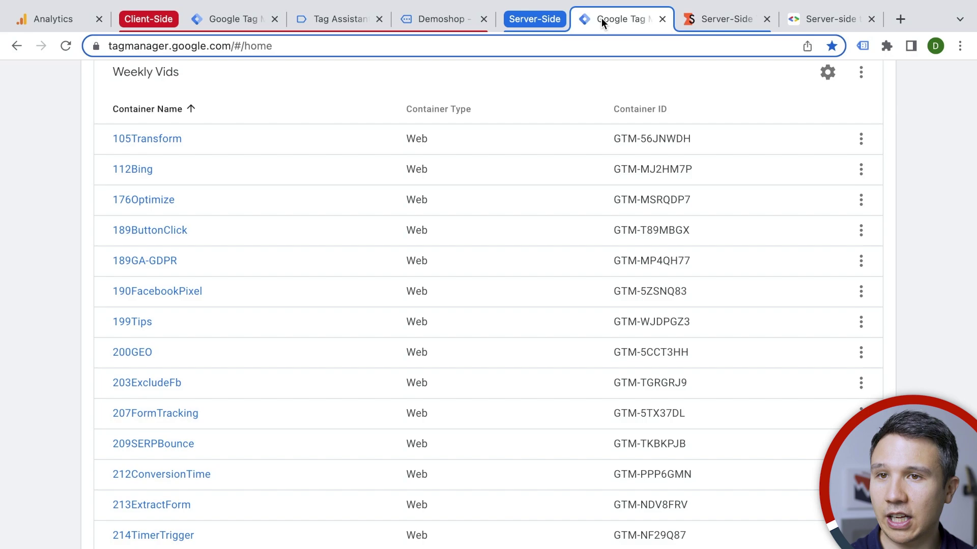
click(861, 72)
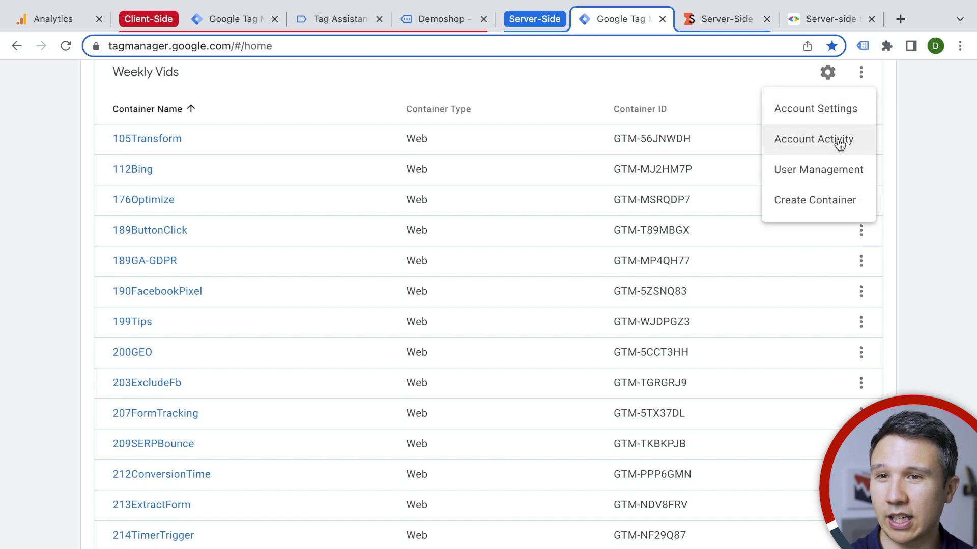
click(812, 199)
click(267, 185)
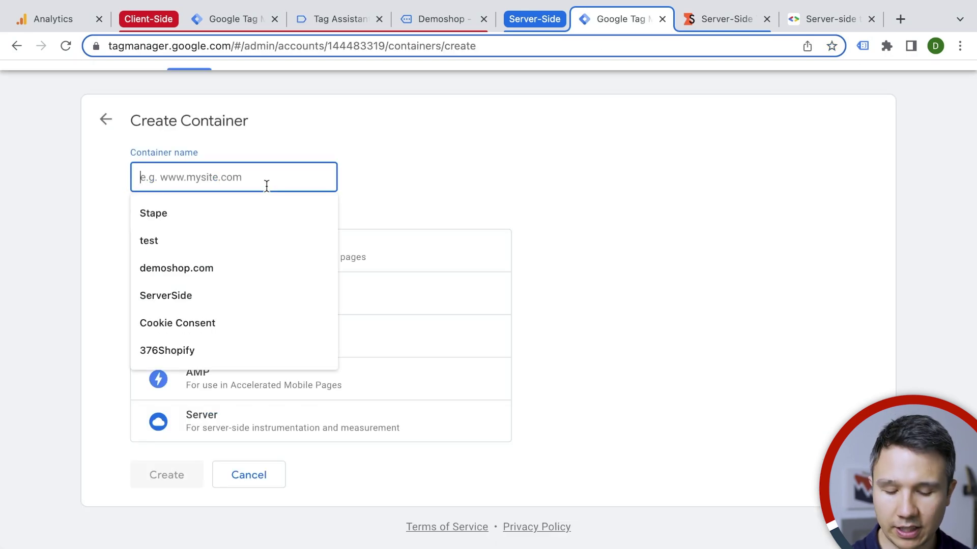
text(gtm server s)
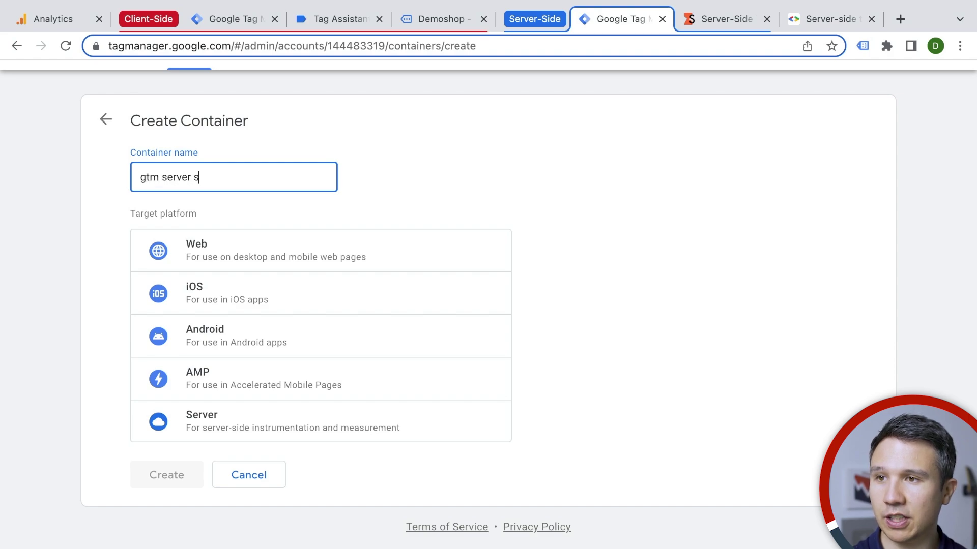
text(ide)
click(229, 437)
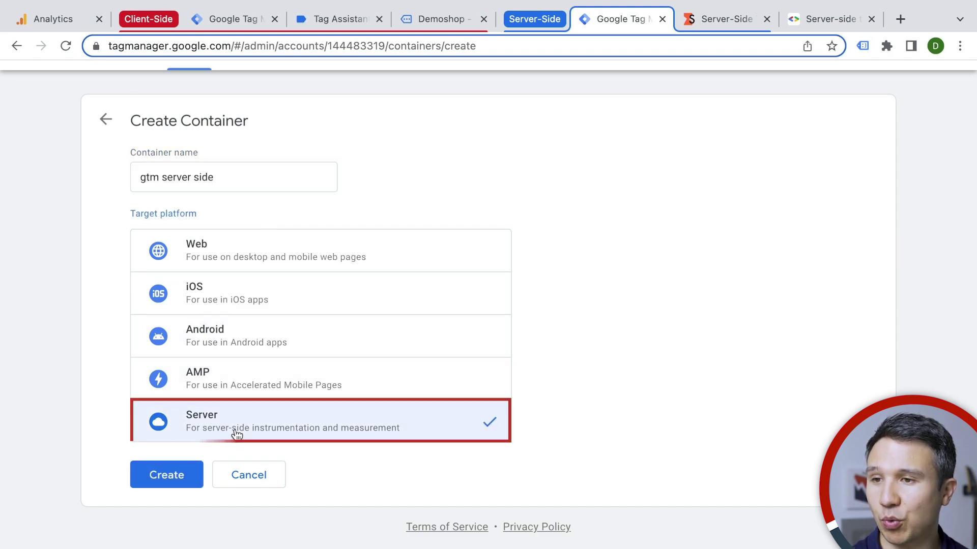
click(173, 484)
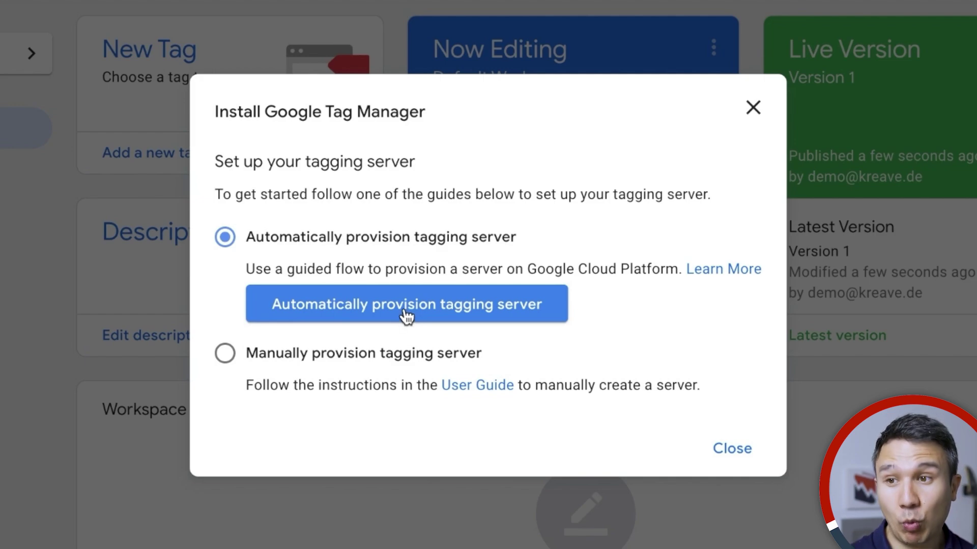
- Choose manual tagging server provisioning to reveal the config string, then go to Stape
click(226, 354)
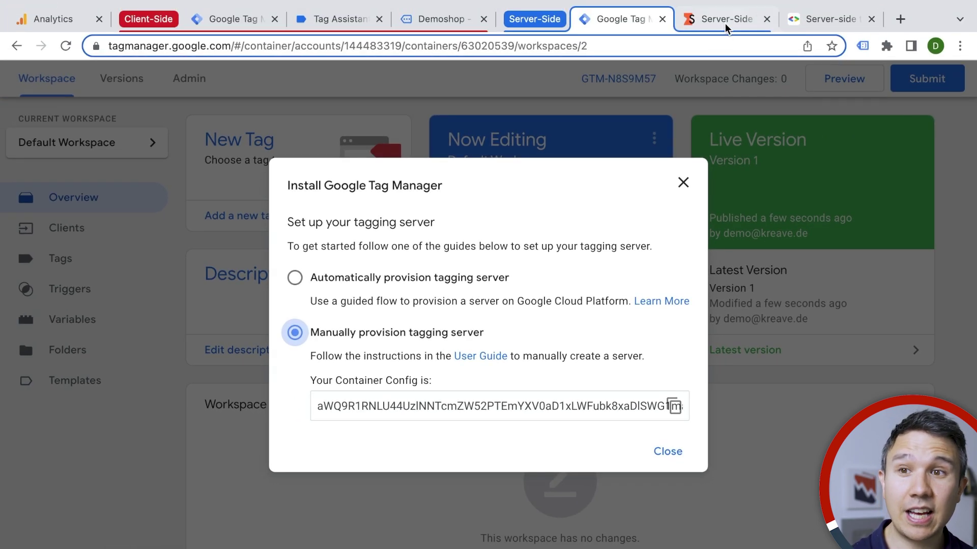
click(725, 18)
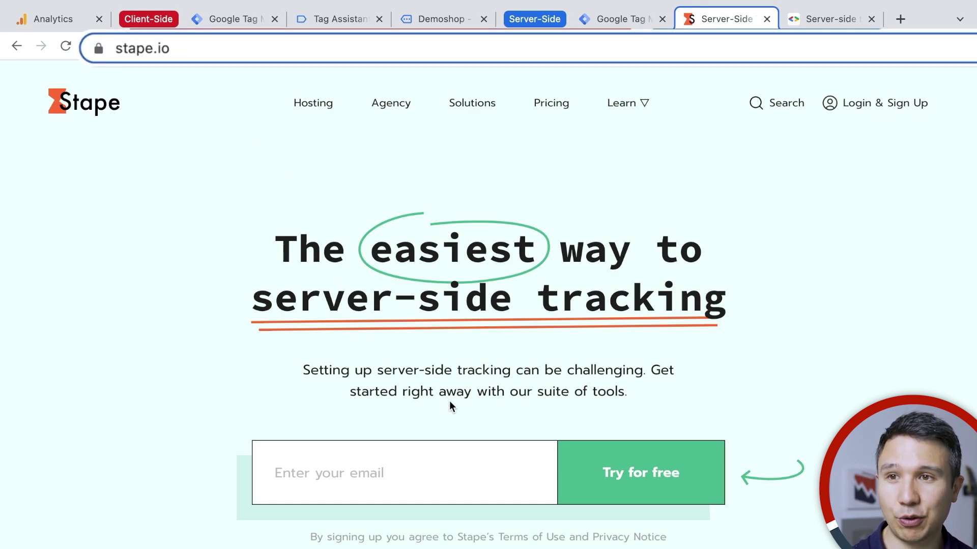
scroll(293, 300, down, 5)
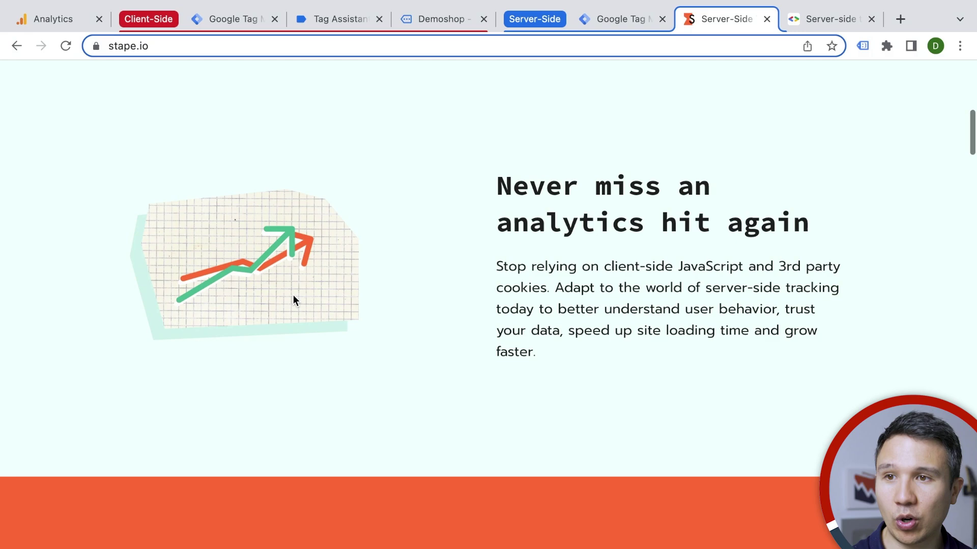
scroll(294, 300, down, 5)
scroll(293, 298, down, 3)
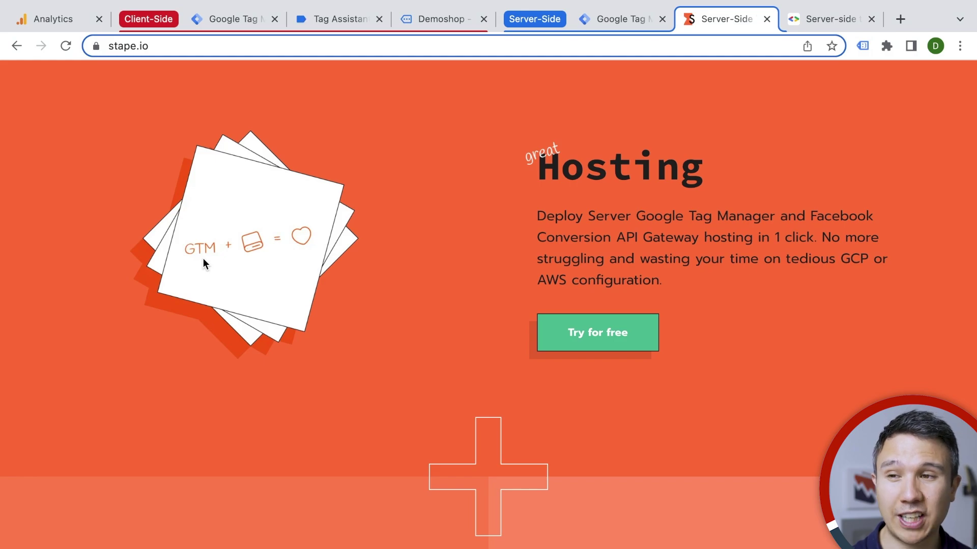
scroll(428, 248, up, 5)
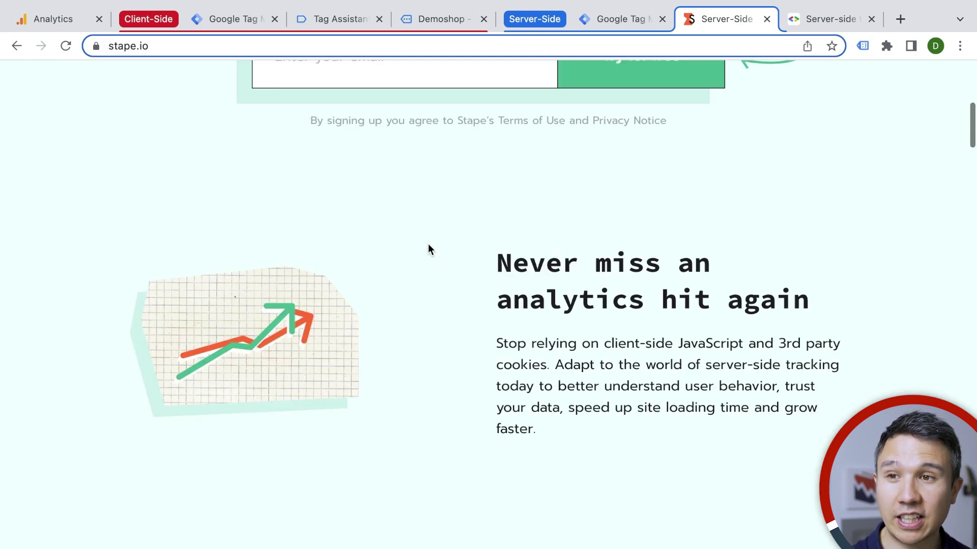
scroll(428, 249, up, 5)
- Review Stape's pricing plans and start signing up for the free Personal plan
click(551, 103)
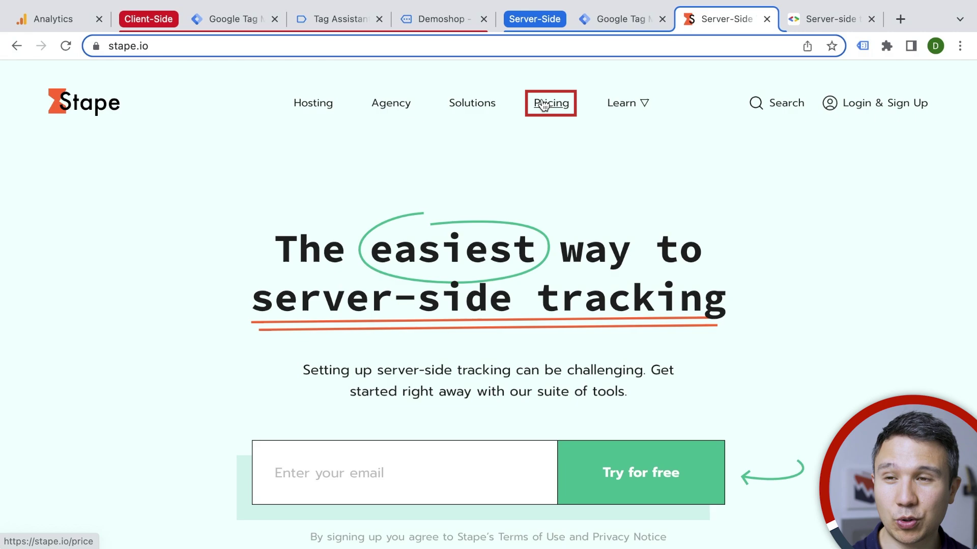
scroll(311, 211, down, 5)
scroll(308, 213, down, 2)
scroll(306, 213, up, 1)
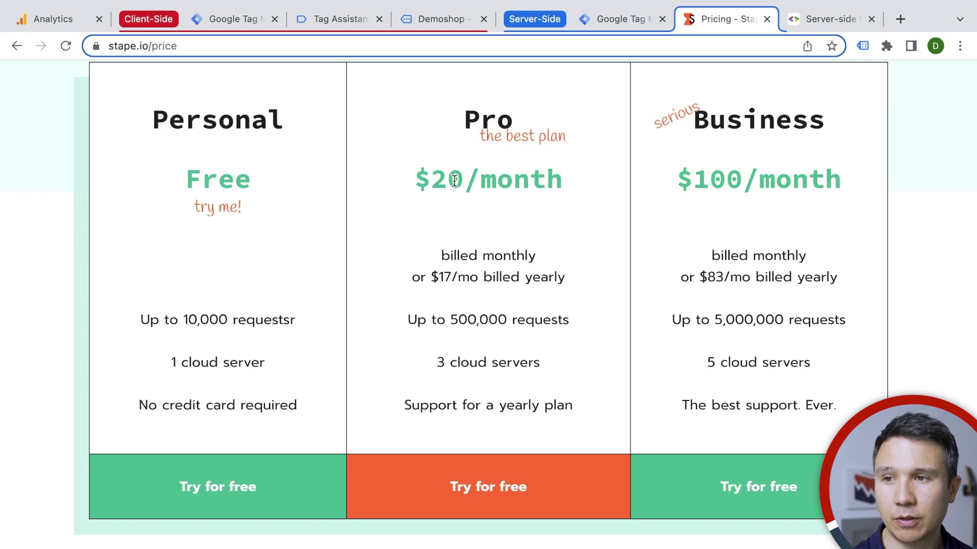
click(193, 497)
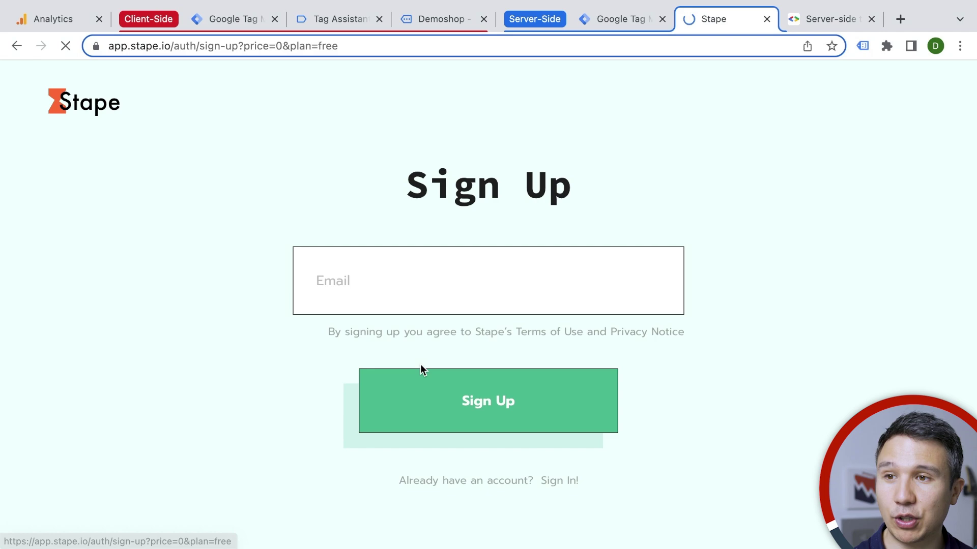
scroll(413, 352, left, 5)
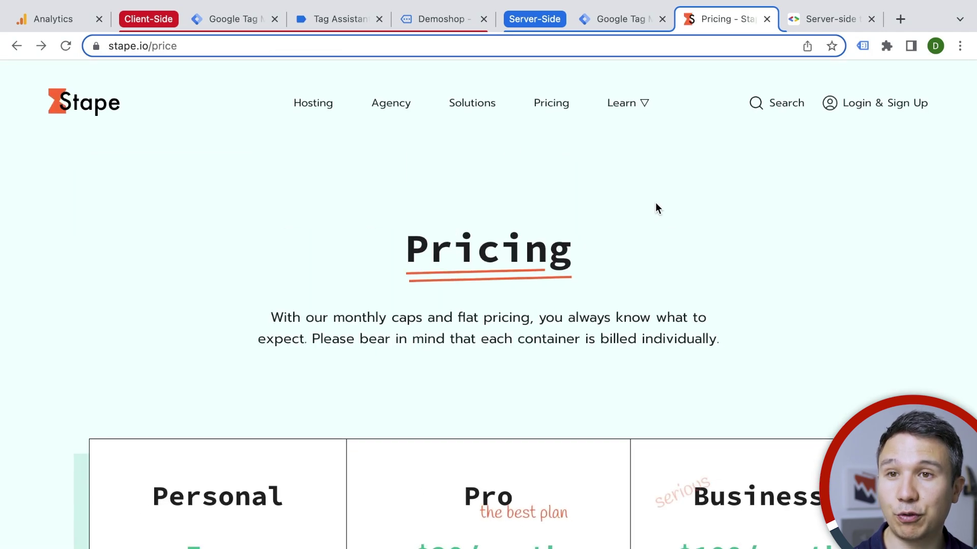
- Log in to Stape using the saved LastPass credentials
click(875, 110)
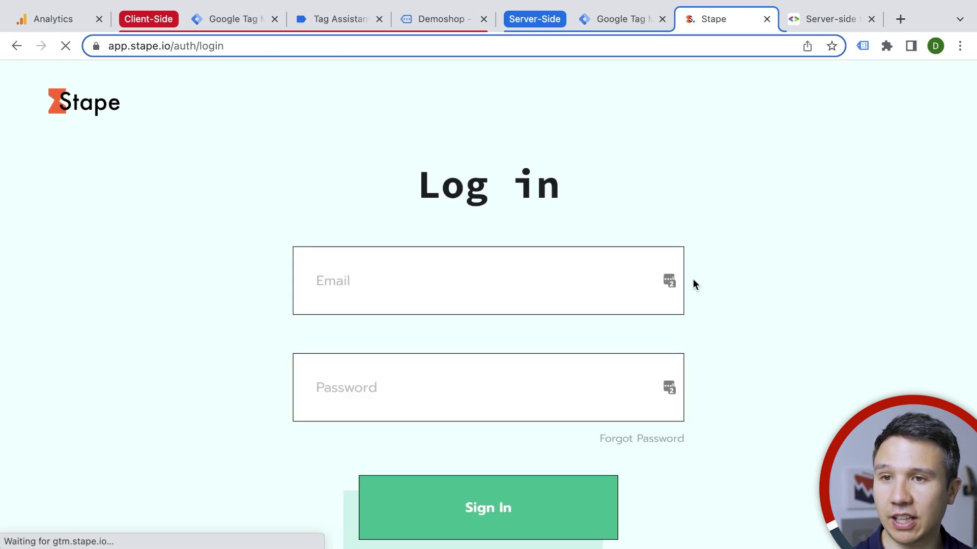
click(670, 282)
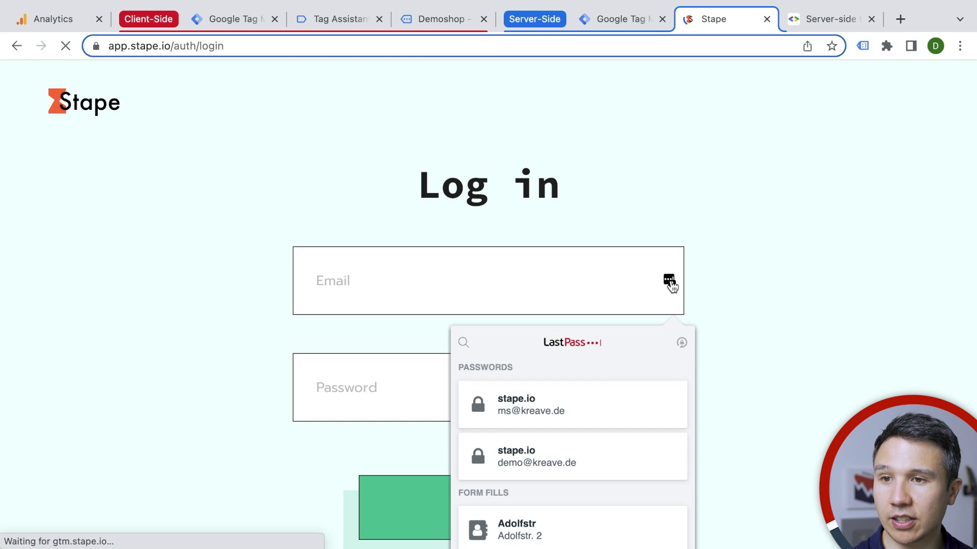
click(538, 460)
click(475, 518)
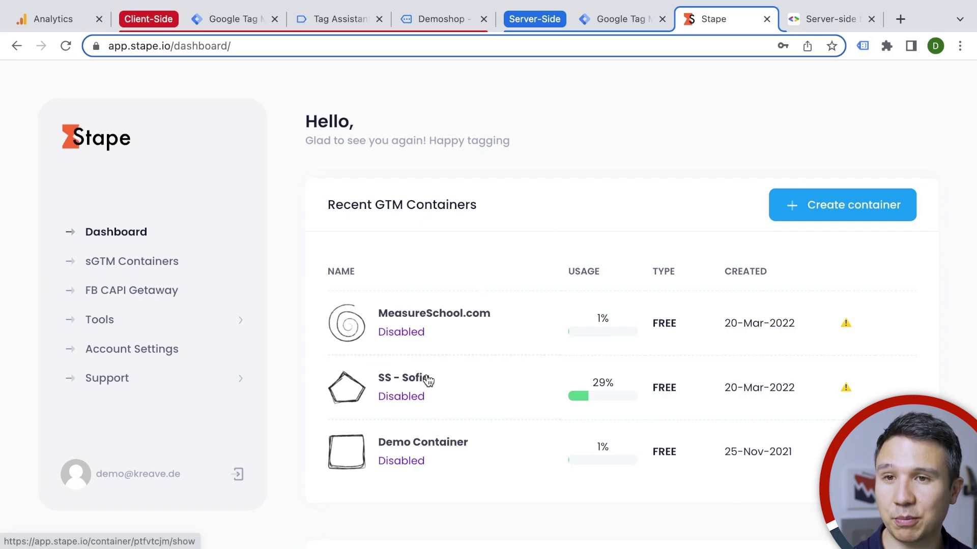
- Start a new Stape container named GTM Demo Server and fetch its config from Tag Manager
click(824, 212)
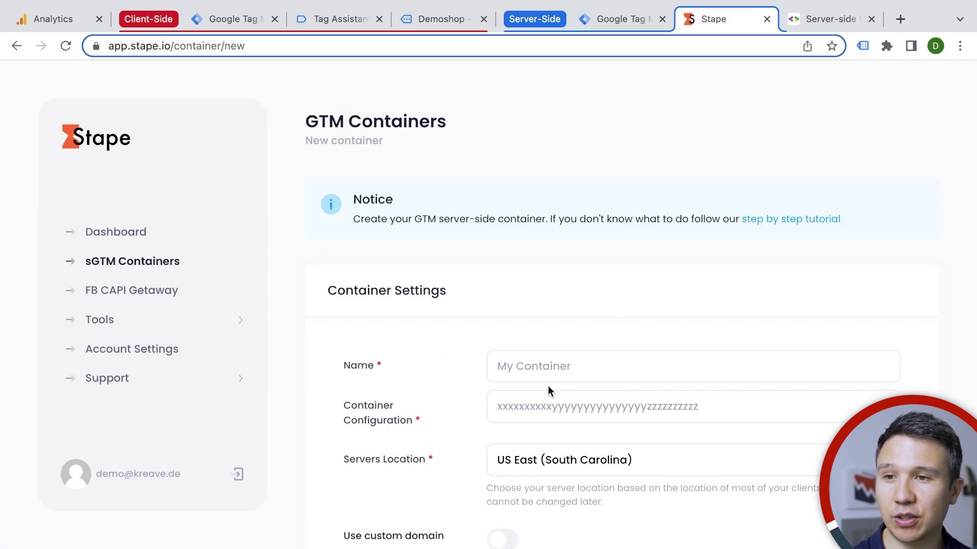
click(549, 366)
text(GTM D)
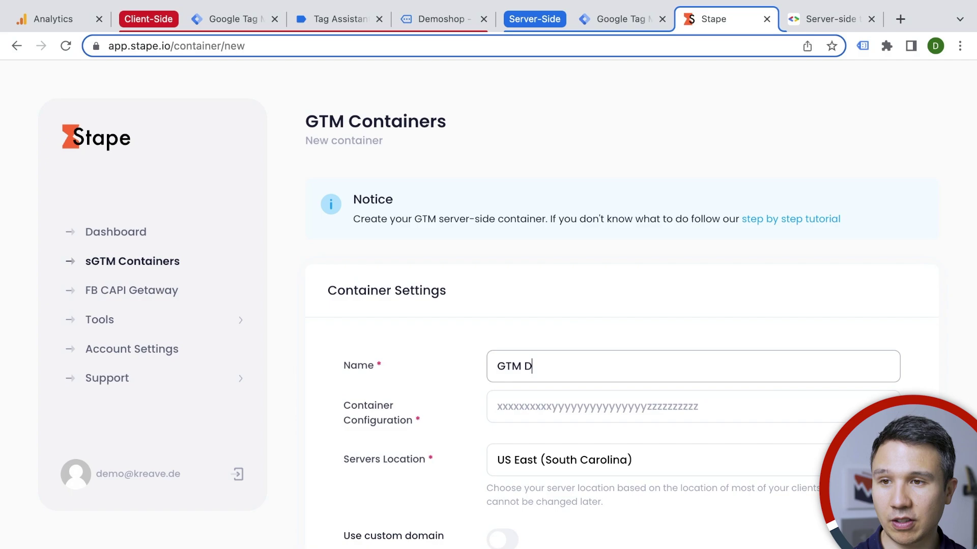
text(emo Server)
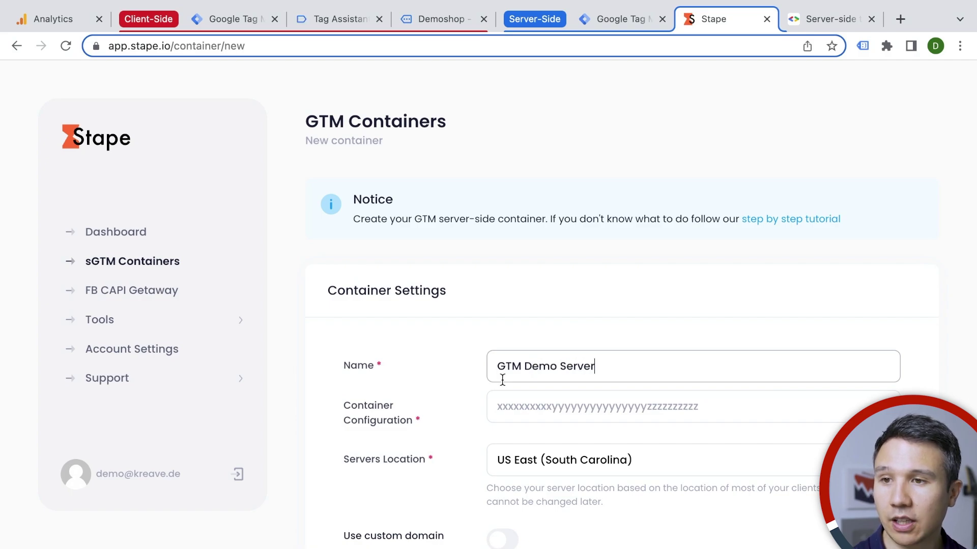
key(Tab)
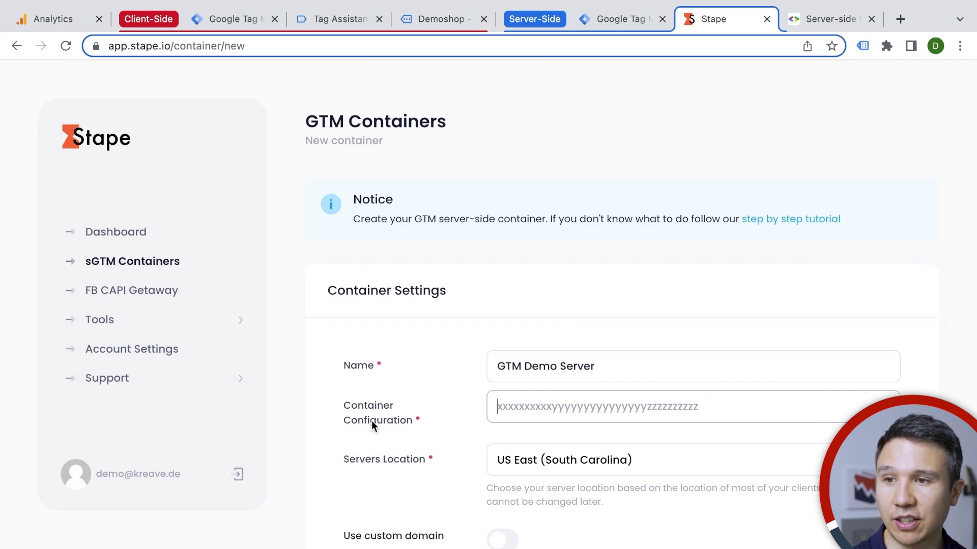
mouse_move(629, 7)
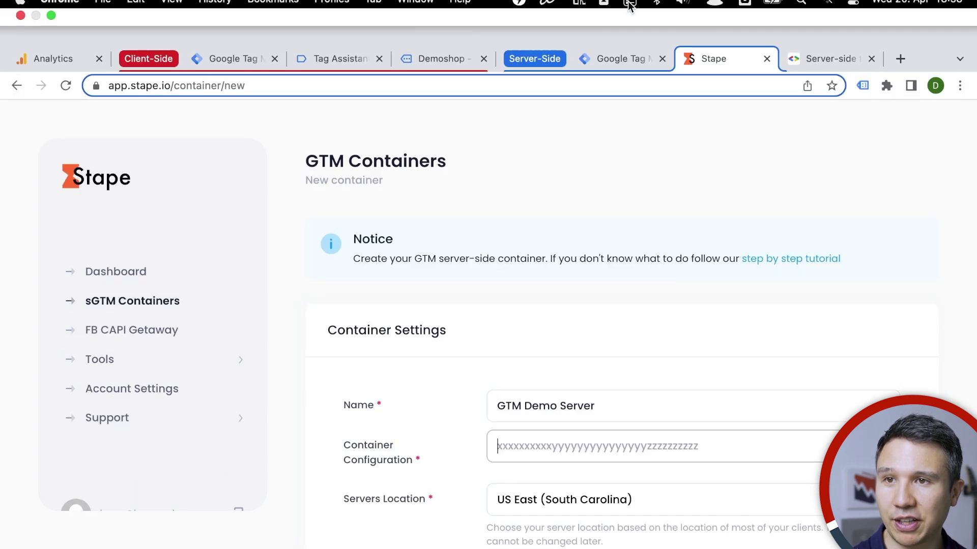
click(609, 62)
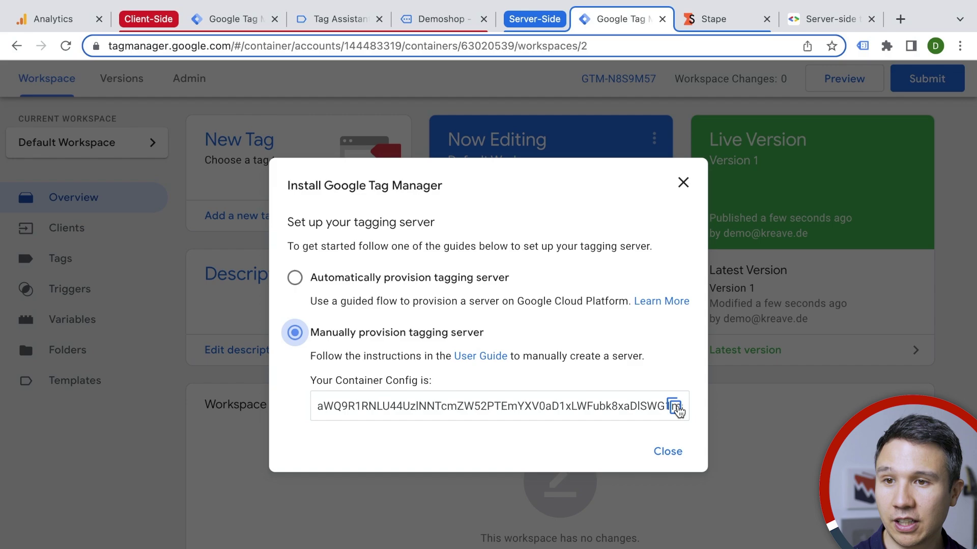
- Copy the gtm server side config string from the manual provisioning instructions
click(674, 406)
click(678, 453)
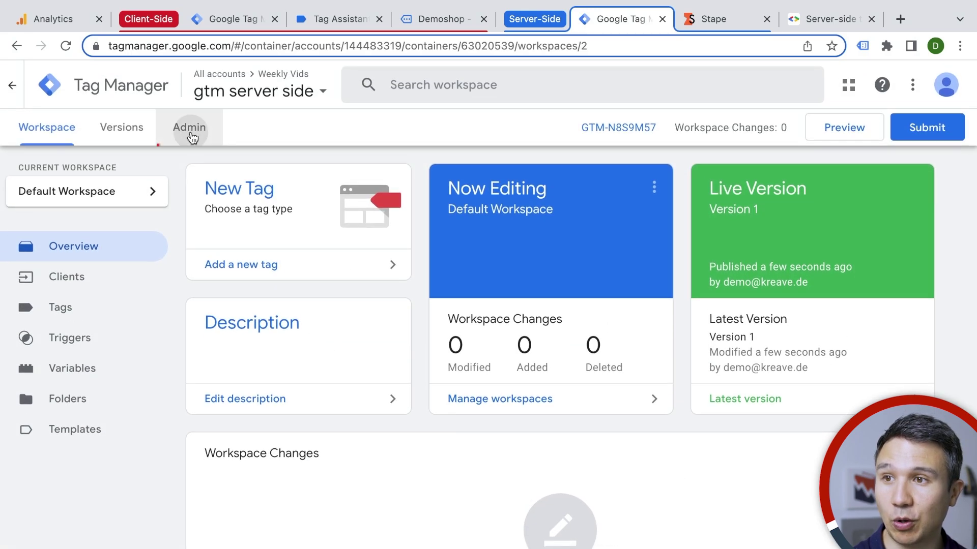
click(189, 128)
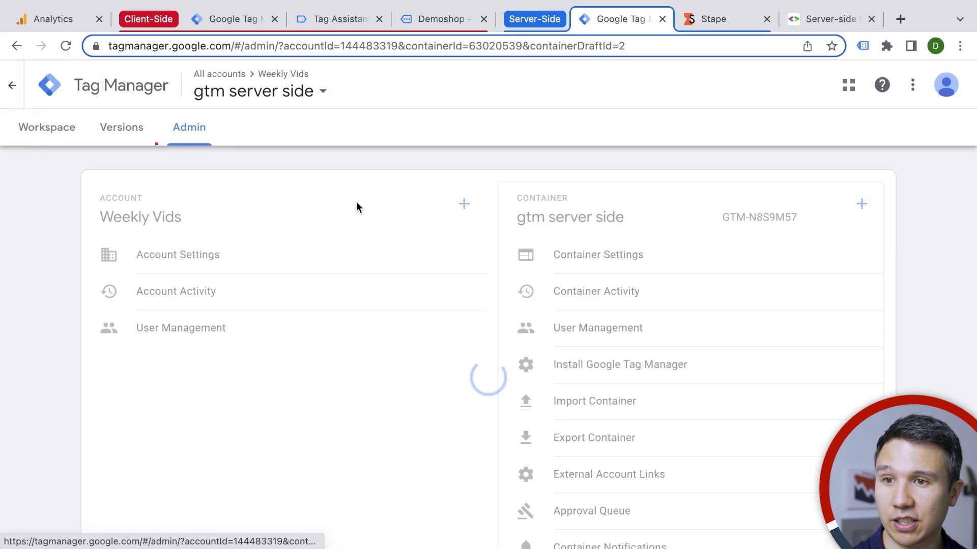
click(595, 367)
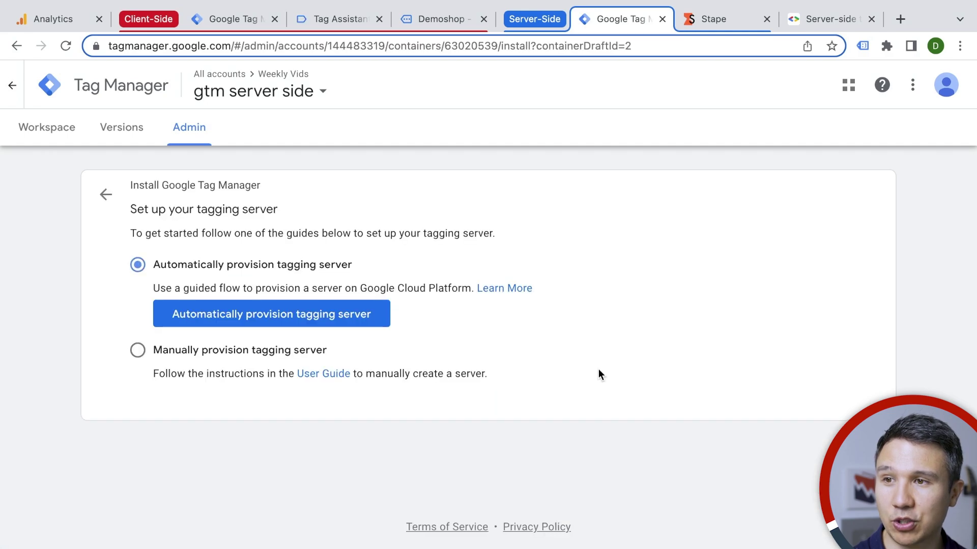
click(137, 350)
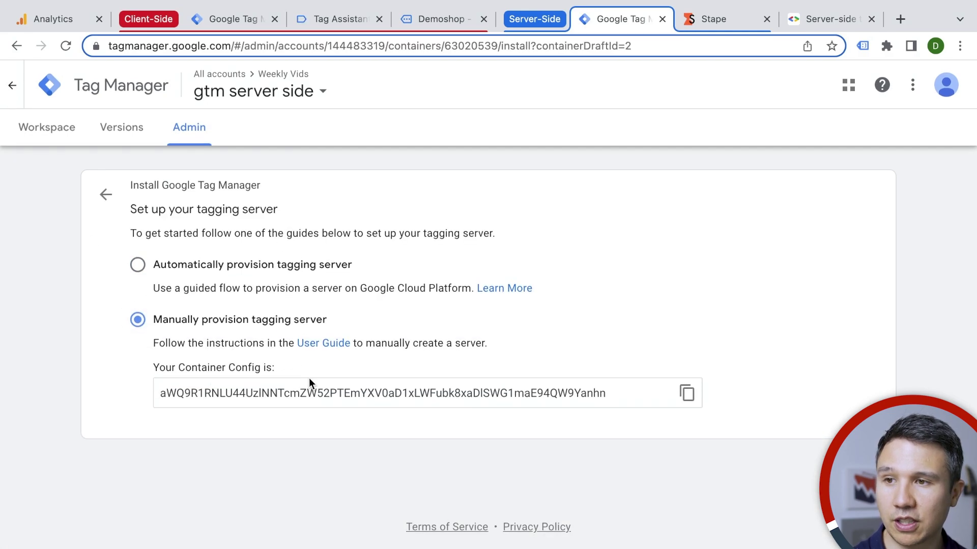
click(687, 393)
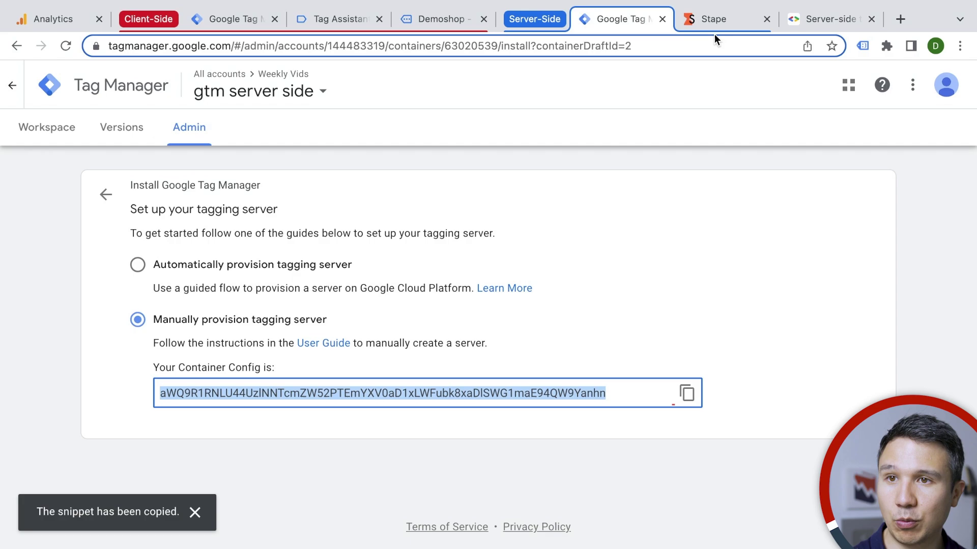
click(713, 22)
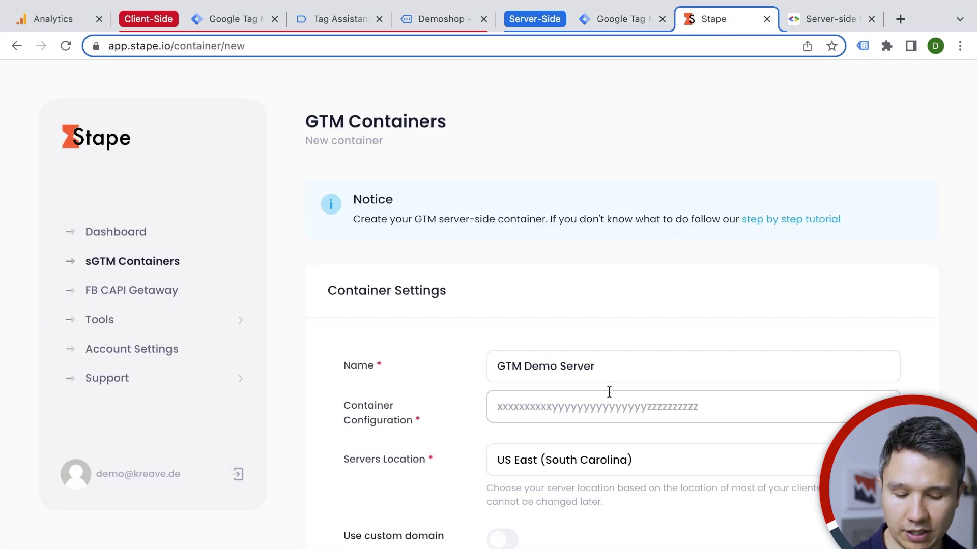
- Paste the config, choose EU Center (Germany), keep custom domain off, and create the container
key(ctrl+v)
scroll(459, 415, down, 2)
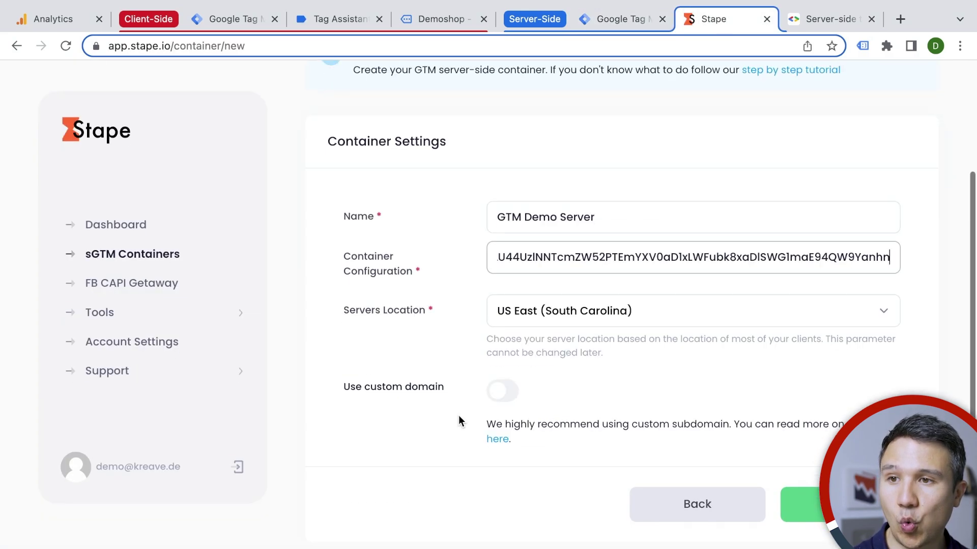
click(558, 330)
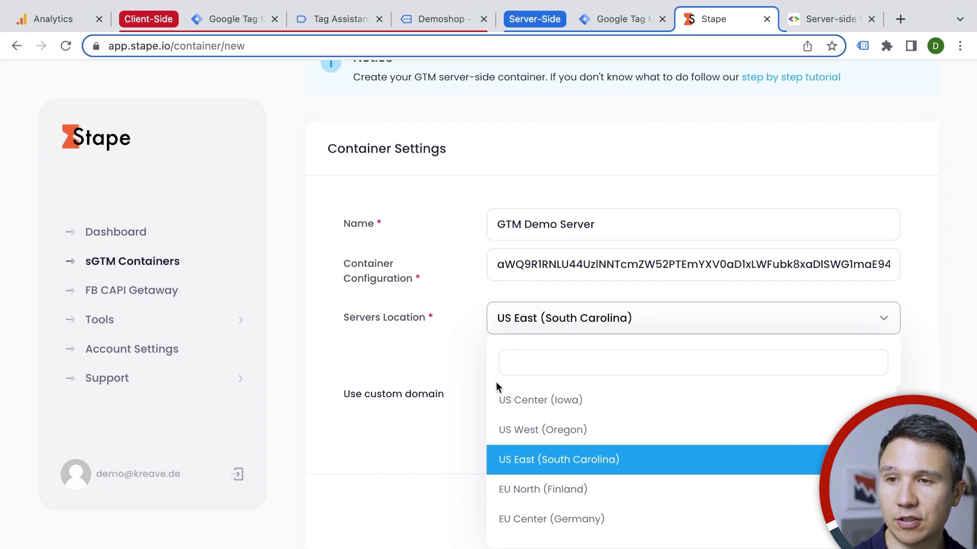
scroll(571, 439, down, 2)
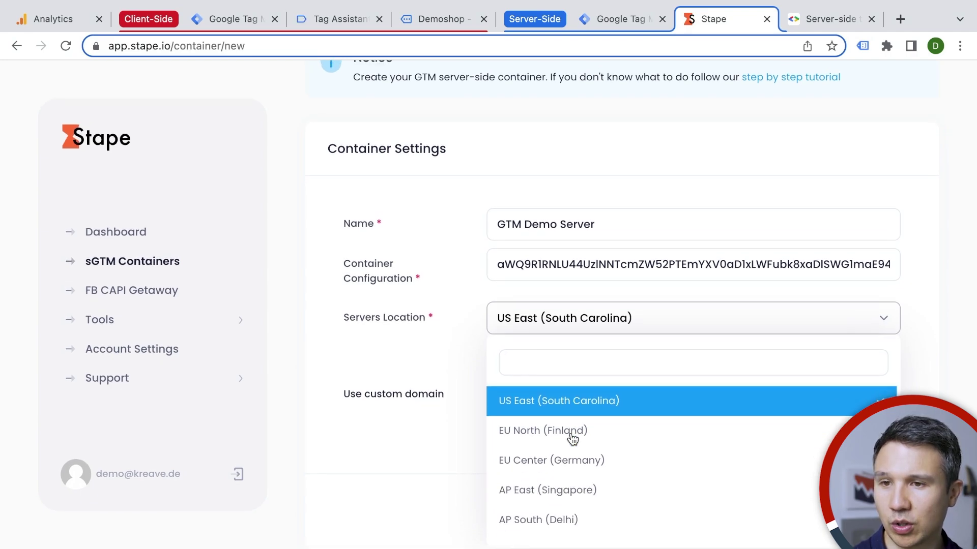
scroll(568, 437, down, 1)
click(565, 434)
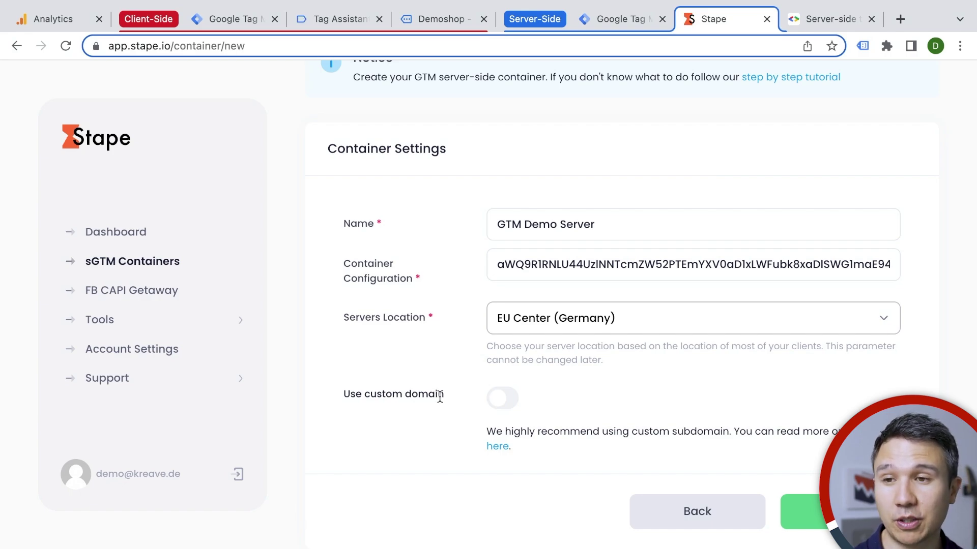
click(488, 398)
scroll(479, 410, down, 1)
scroll(478, 405, down, 2)
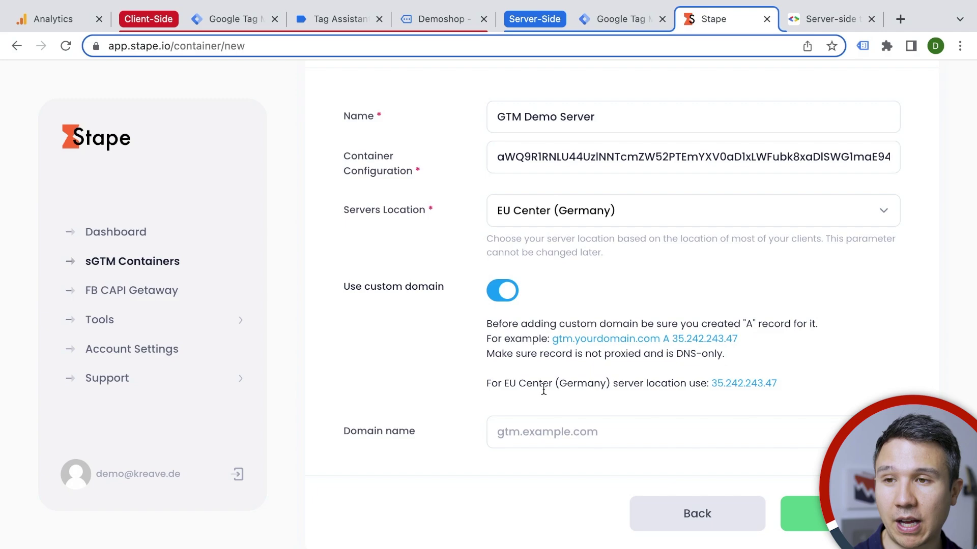
click(504, 290)
click(868, 513)
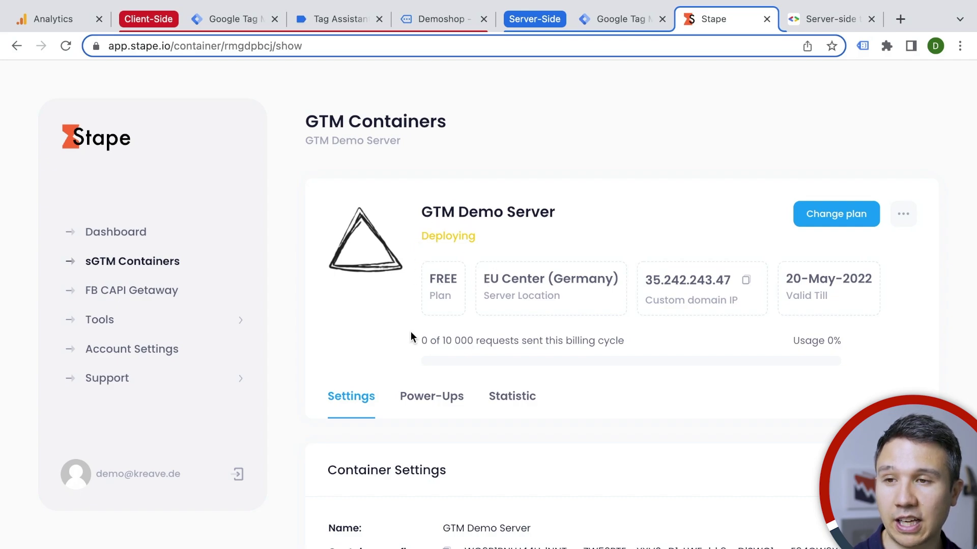
- Open the server container's Container Settings and its server container URL field
click(588, 18)
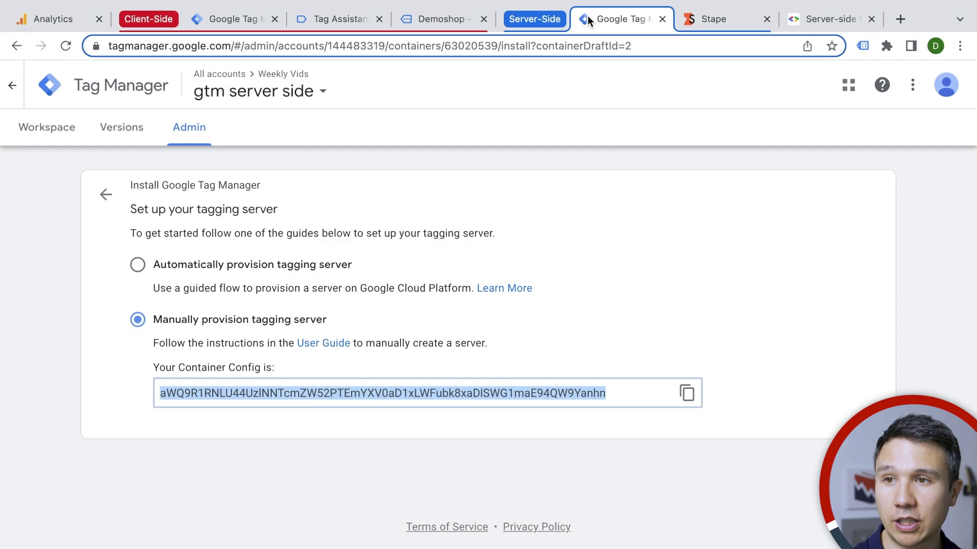
click(106, 195)
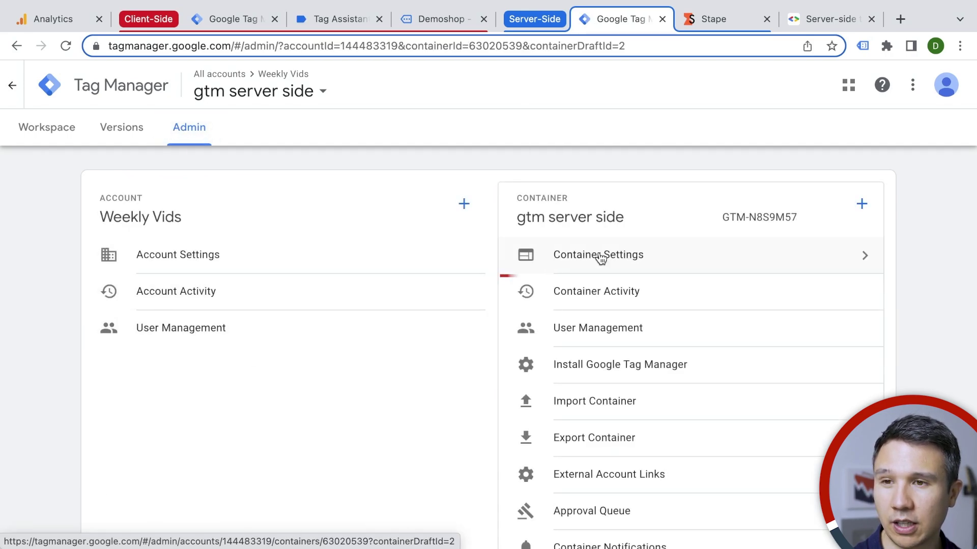
click(600, 256)
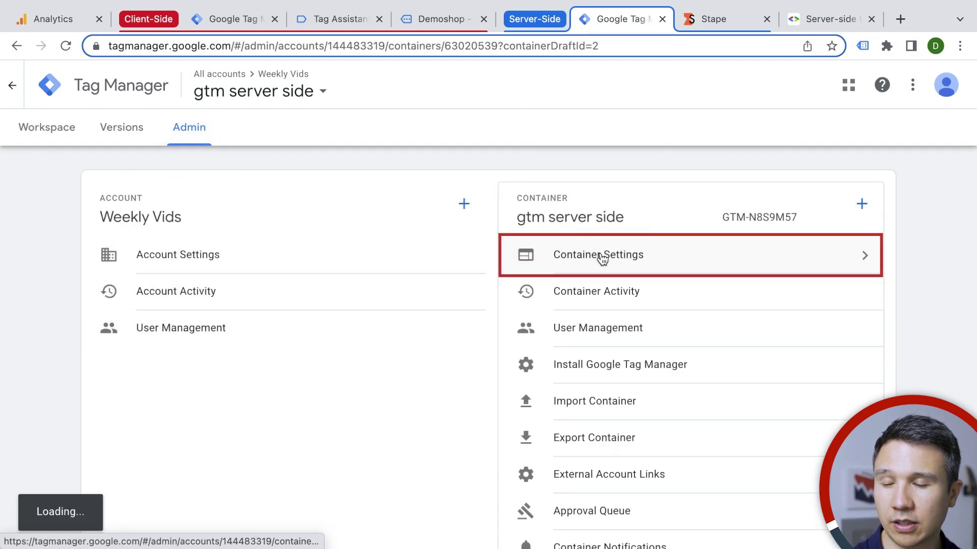
click(146, 392)
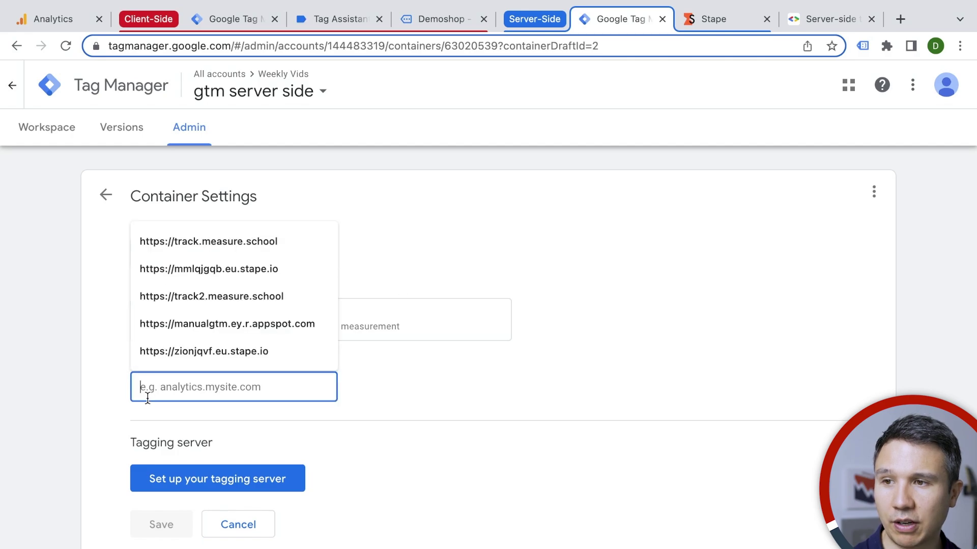
click(460, 403)
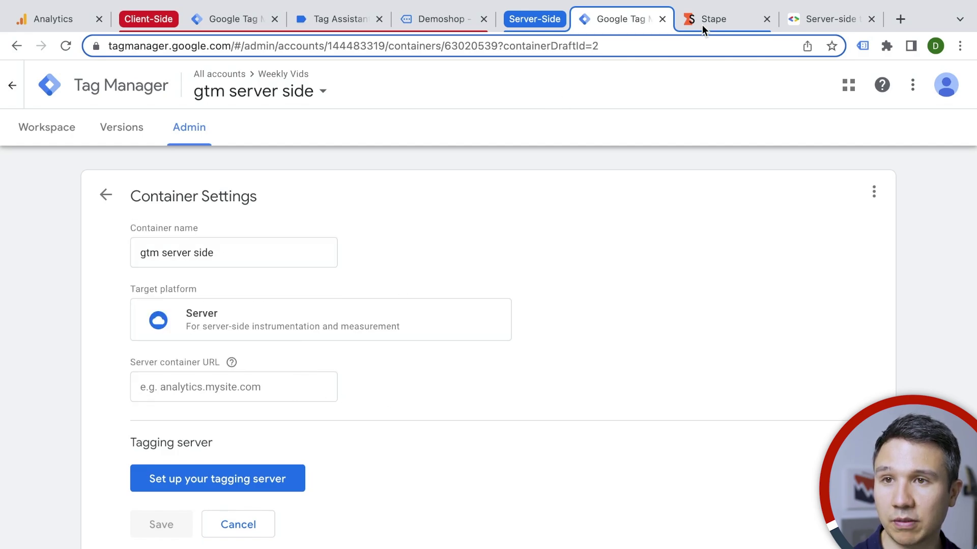
- Paste the Stape tagging server URL into the container settings and save
click(721, 18)
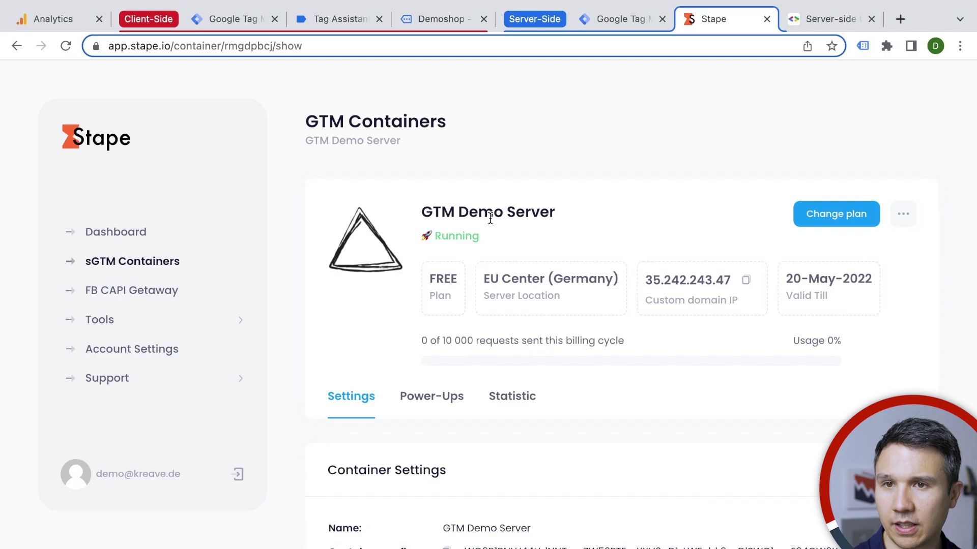
scroll(599, 241, down, 2)
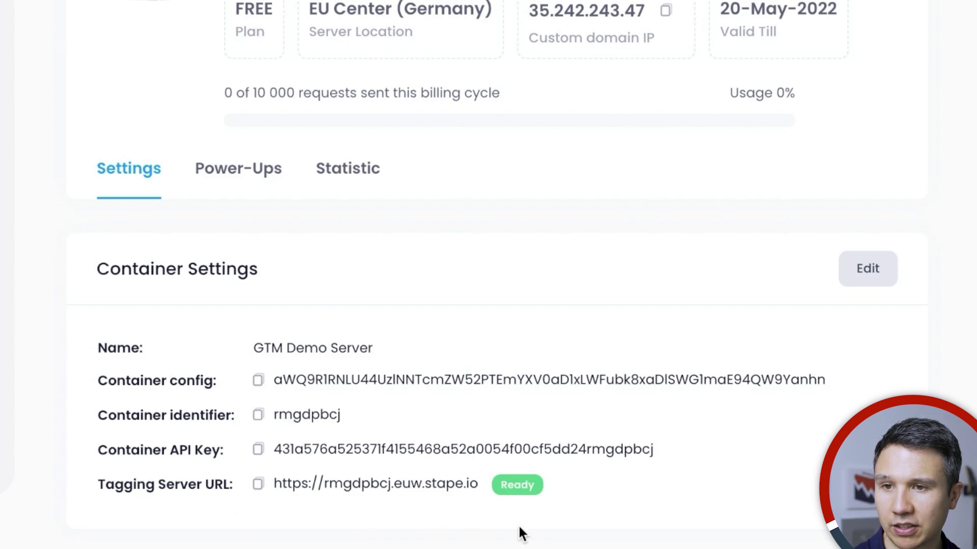
click(258, 484)
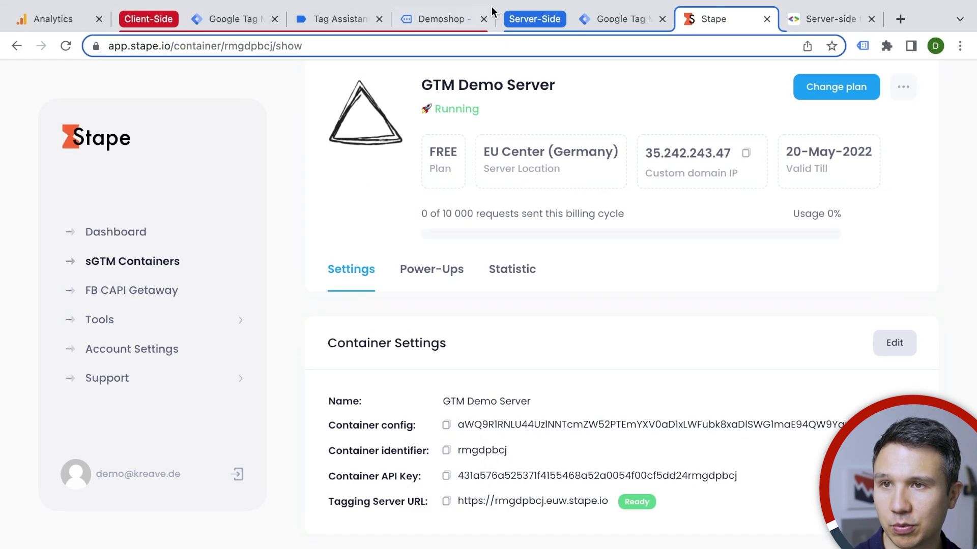
click(622, 21)
click(276, 382)
key(ctrl+v)
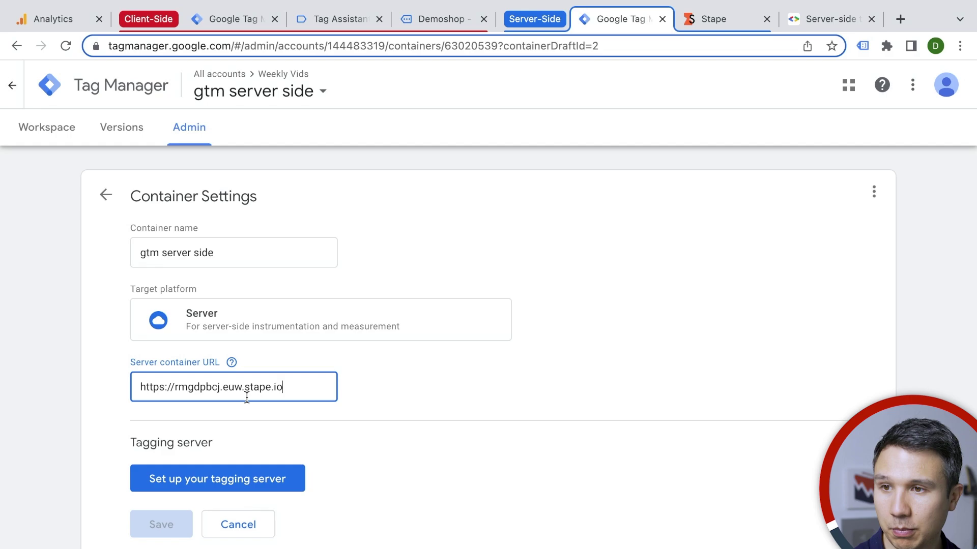
click(649, 375)
click(179, 535)
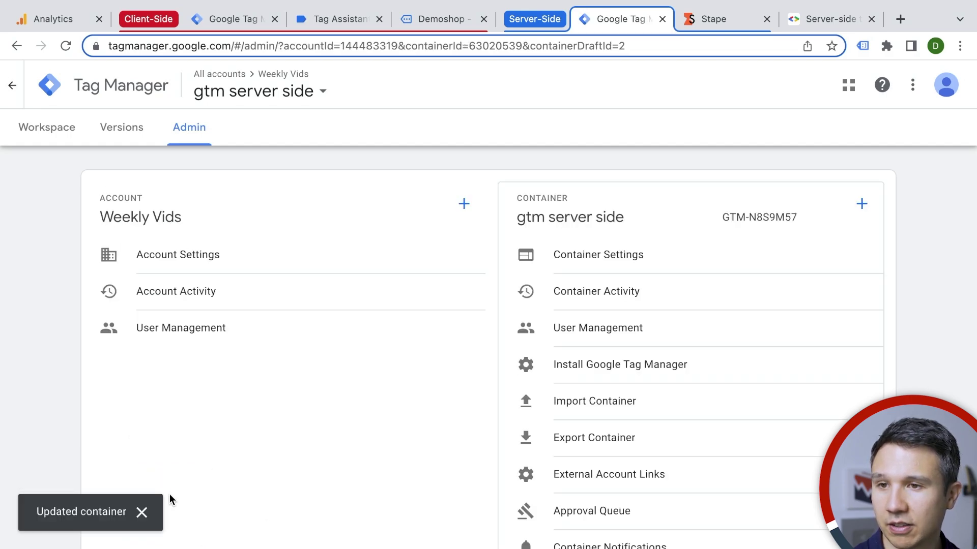
- Start server preview, load the tagging server URL, and inspect the logged request
click(31, 132)
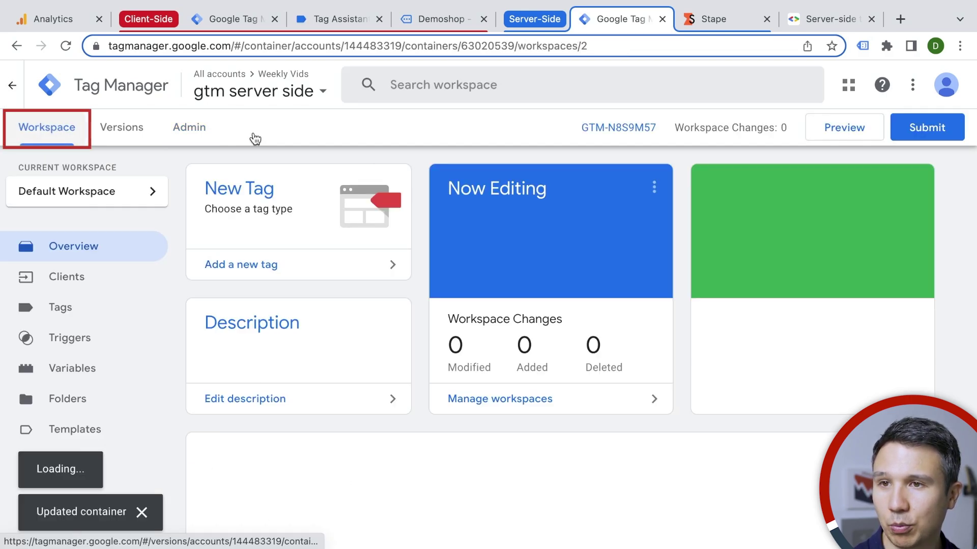
click(865, 134)
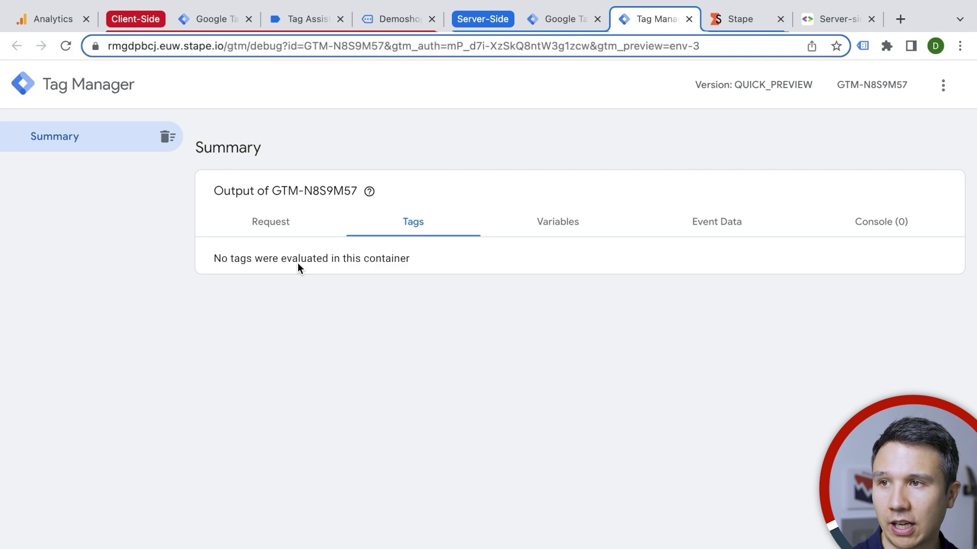
click(907, 20)
key(ctrl+v)
key(Return)
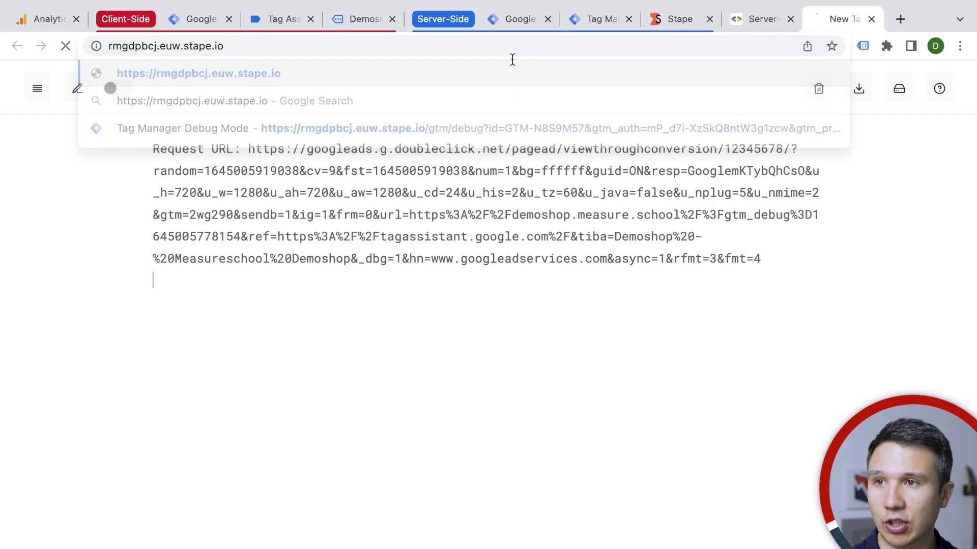
click(588, 24)
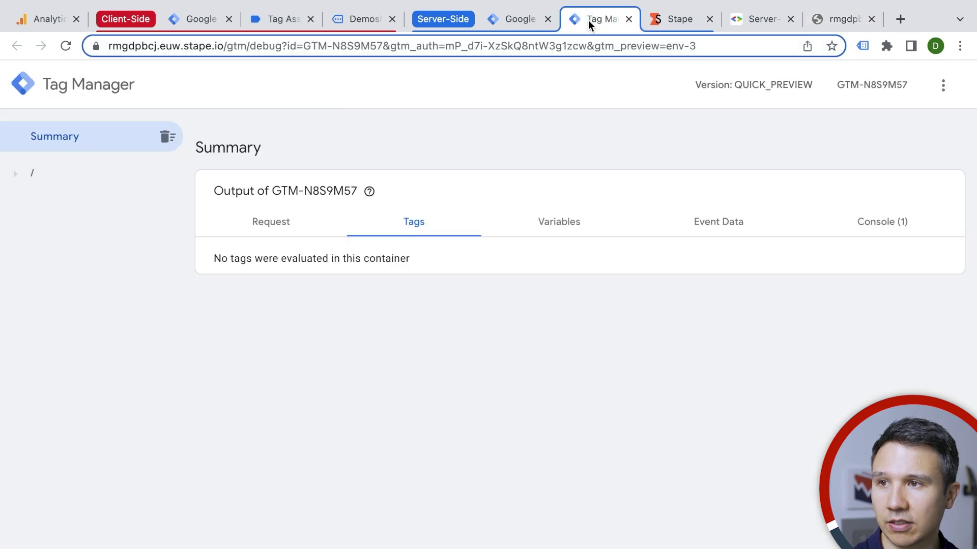
click(859, 16)
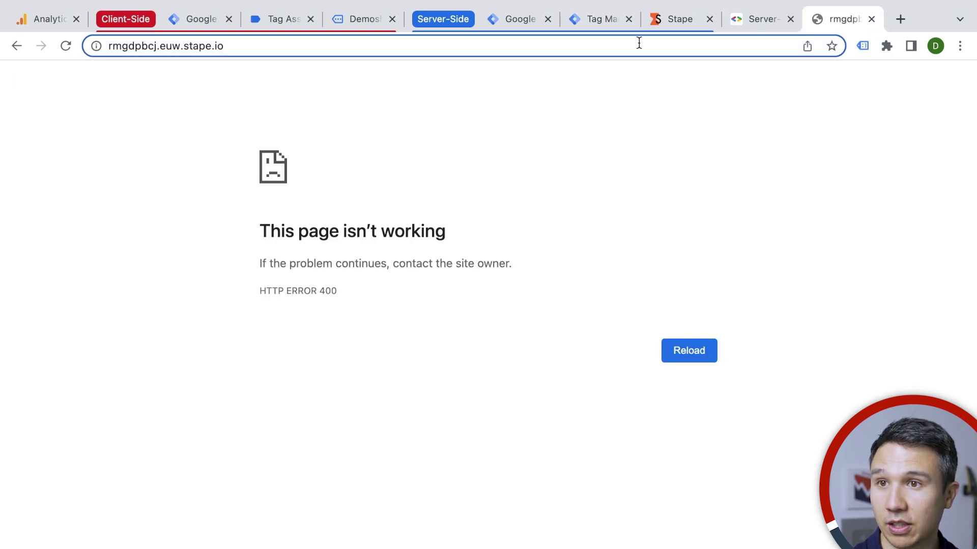
click(606, 17)
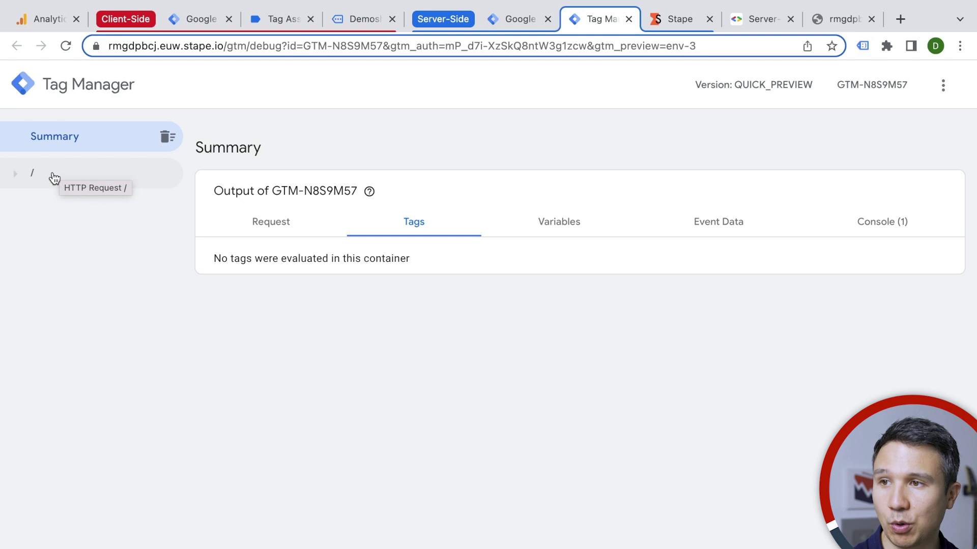
click(30, 185)
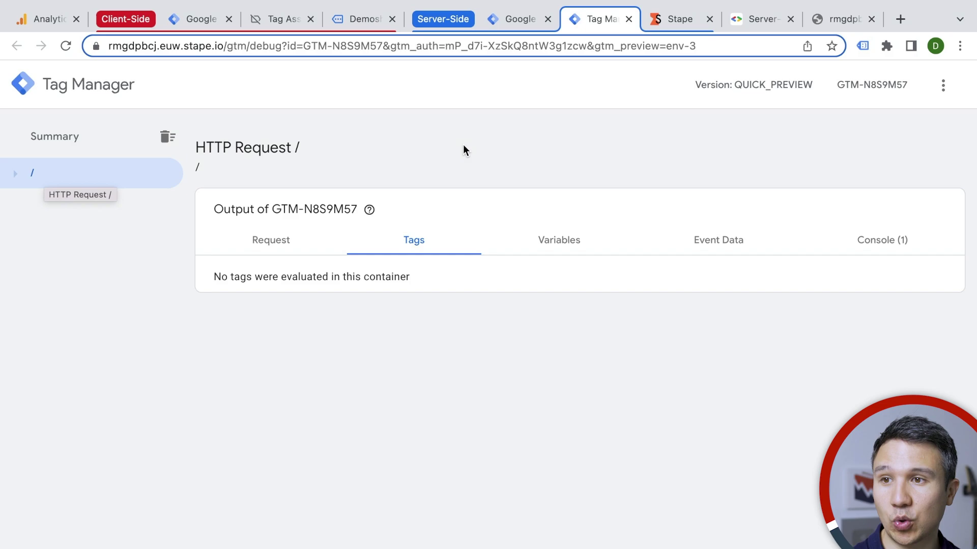
- Make the client GA4 - Config - Pageviews tag send hits to the Stape server URL
click(191, 22)
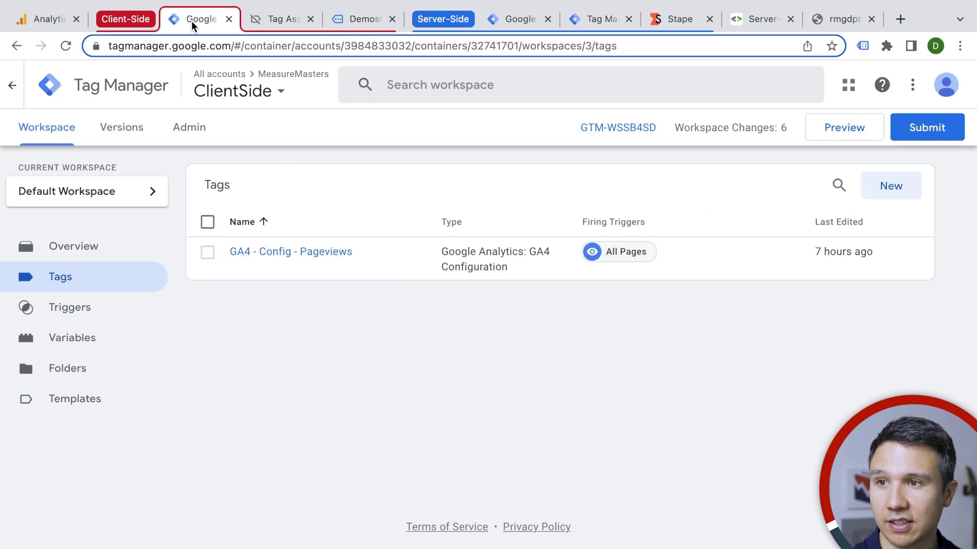
click(301, 255)
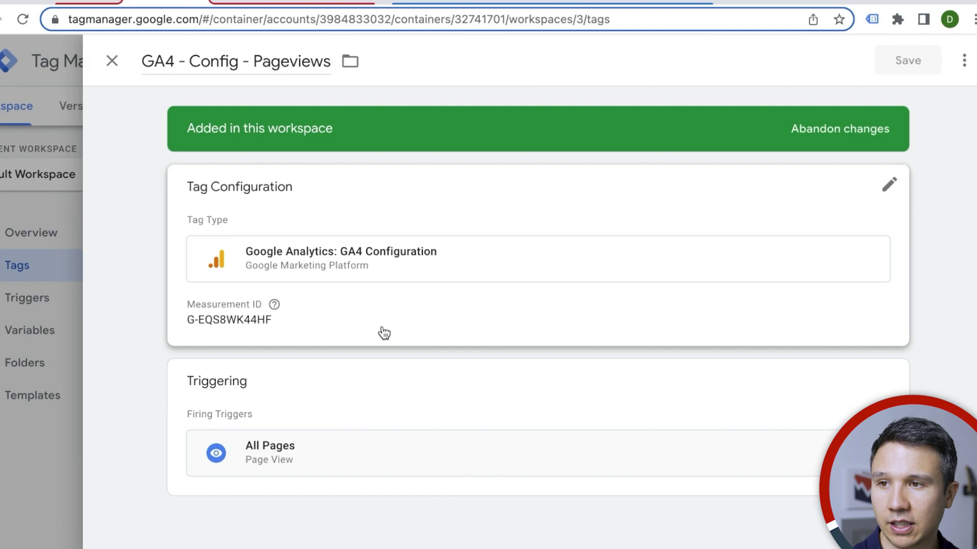
click(379, 333)
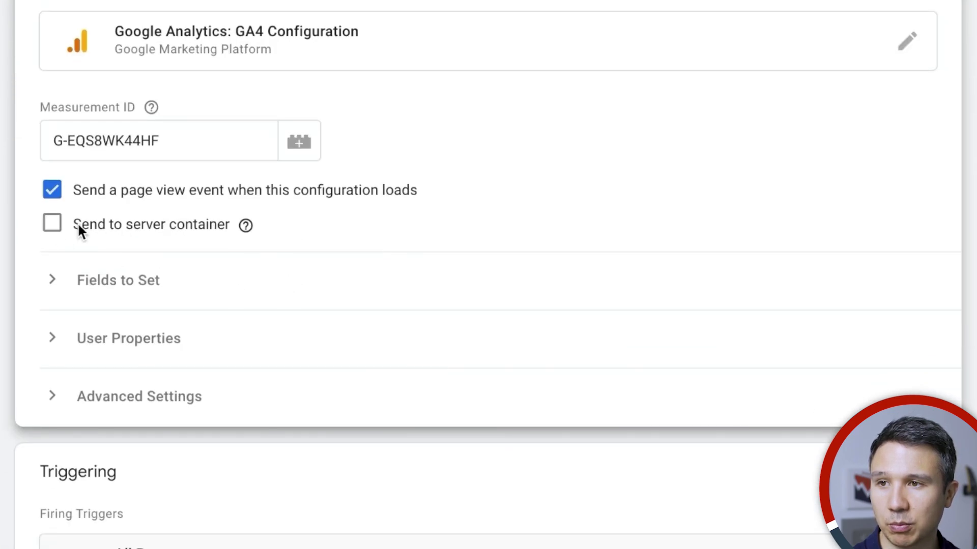
click(52, 226)
click(128, 282)
key(ctrl+v)
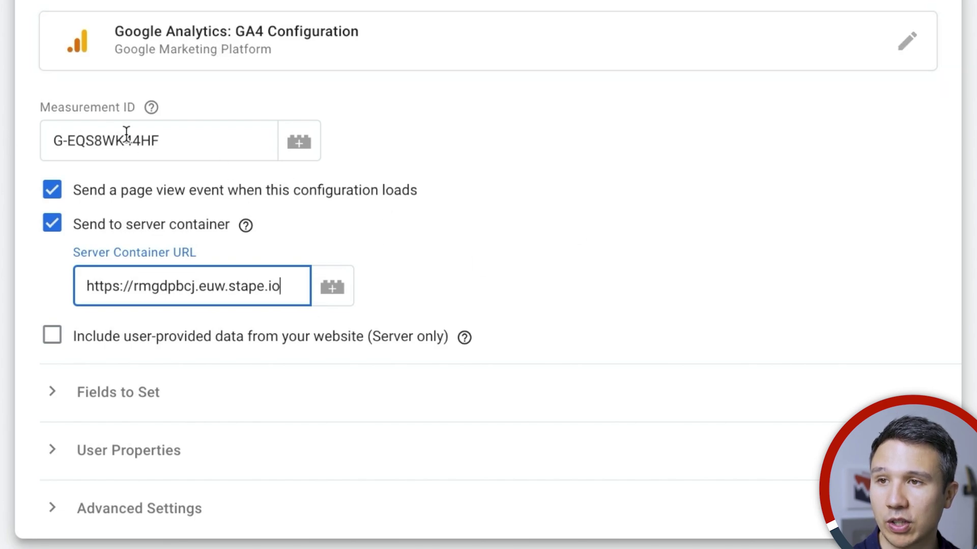
click(470, 259)
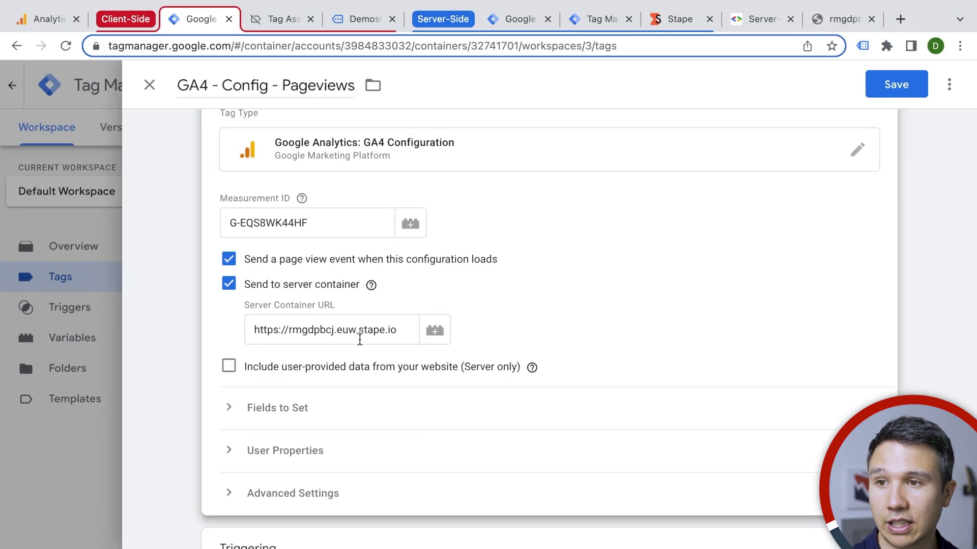
click(898, 85)
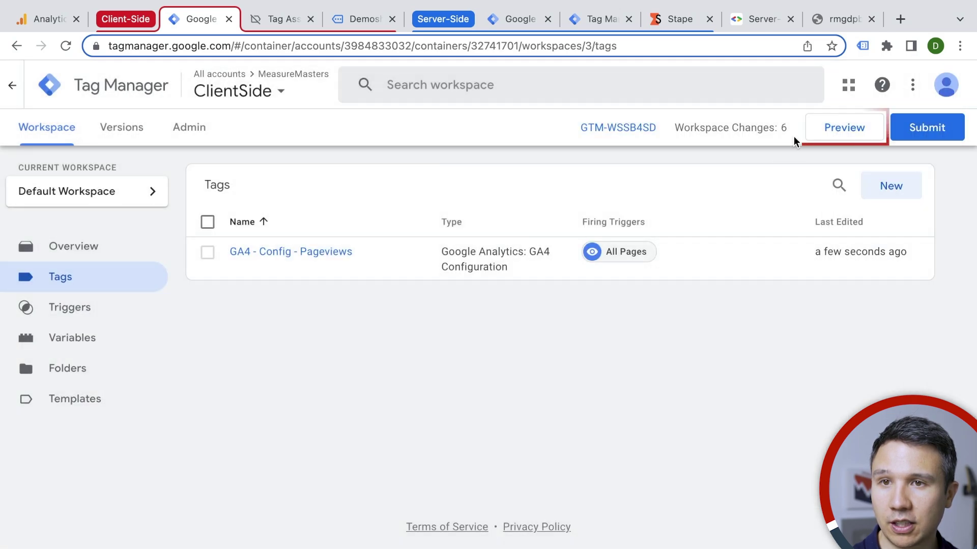
- Preview the client container and inspect the page_view request in the server debugger
click(843, 131)
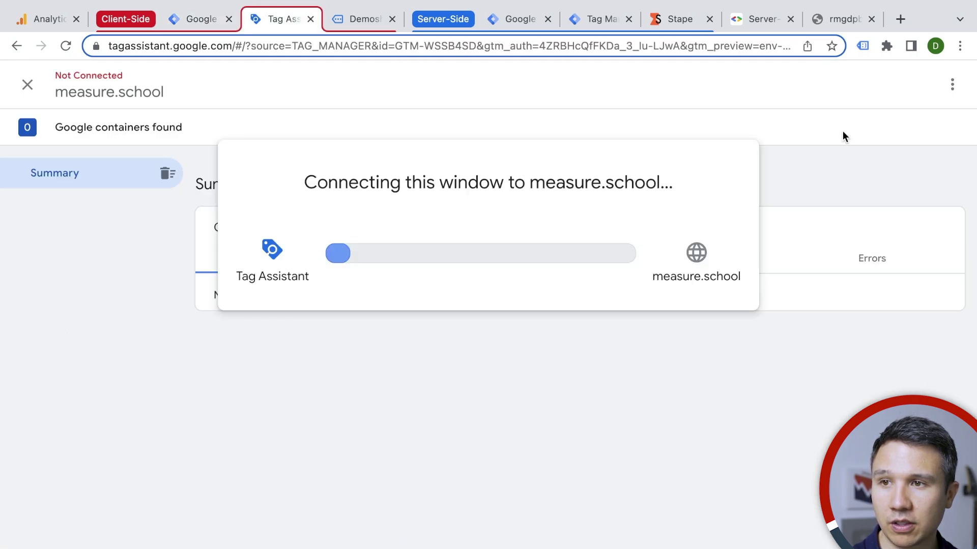
click(488, 350)
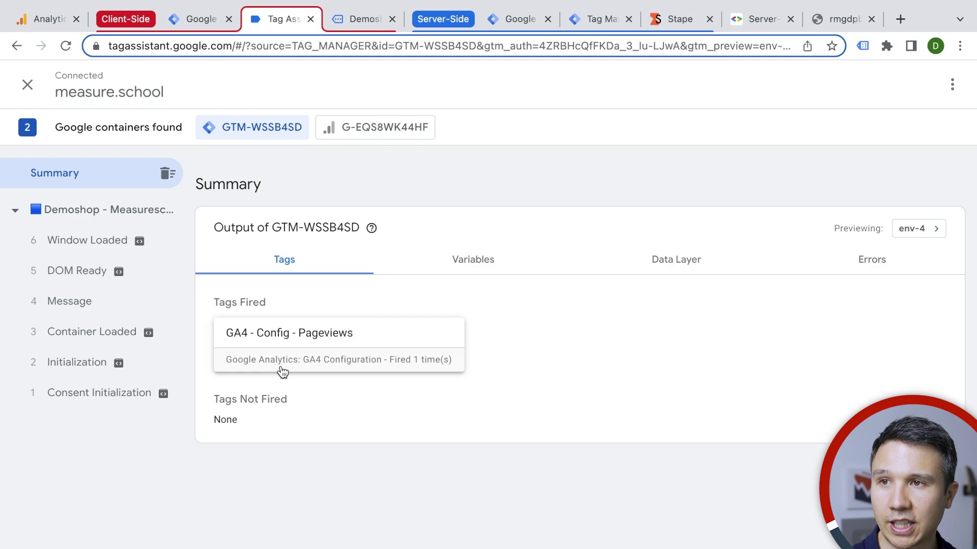
click(354, 19)
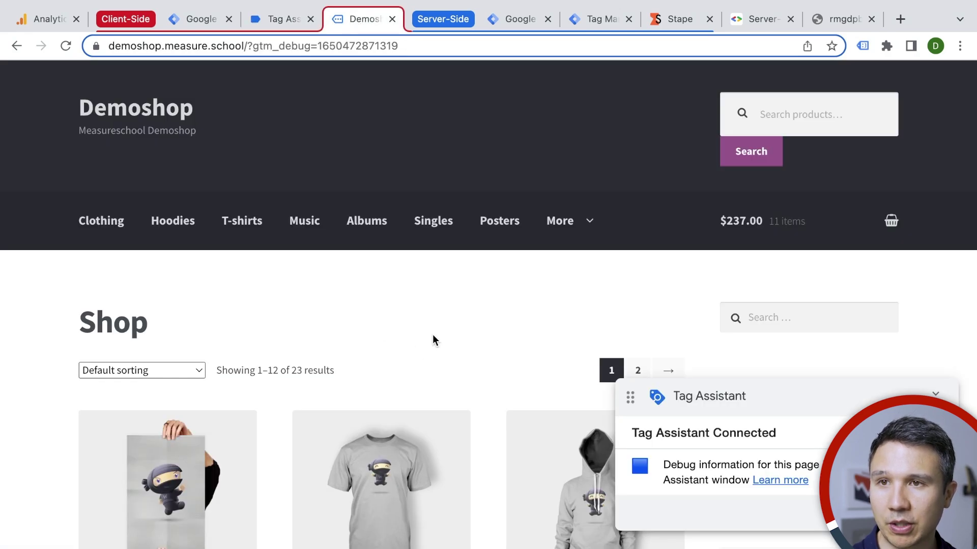
click(605, 23)
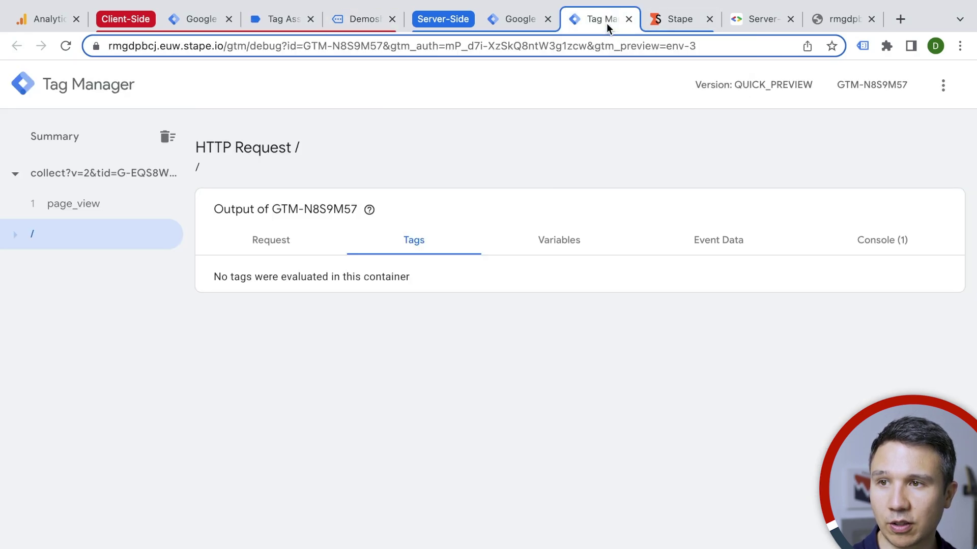
click(62, 212)
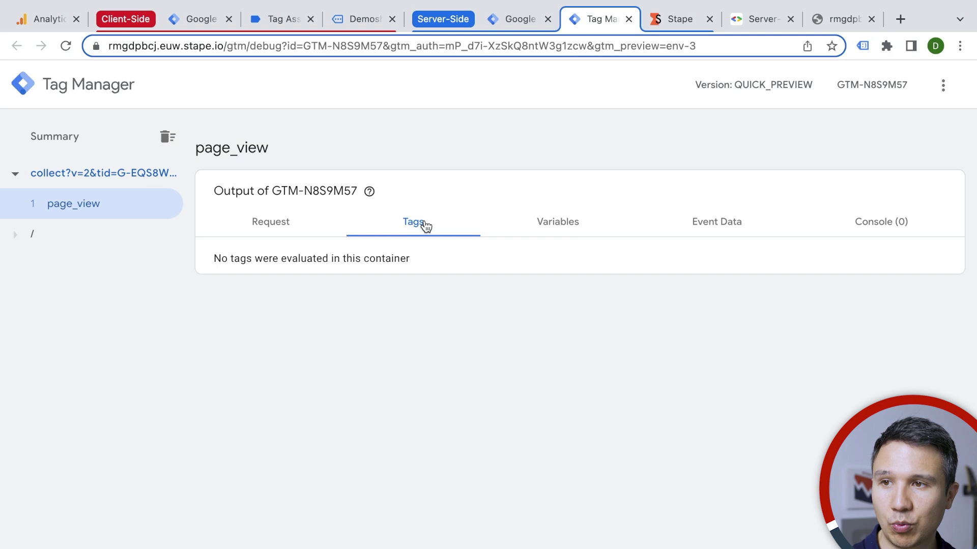
click(252, 229)
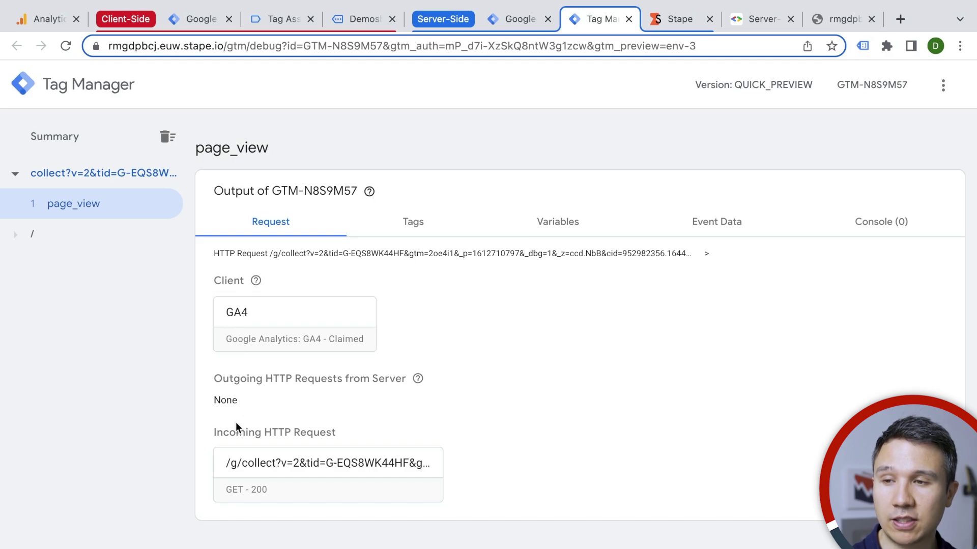
- Start a new server-side tag of type Google Analytics: GA4
click(519, 21)
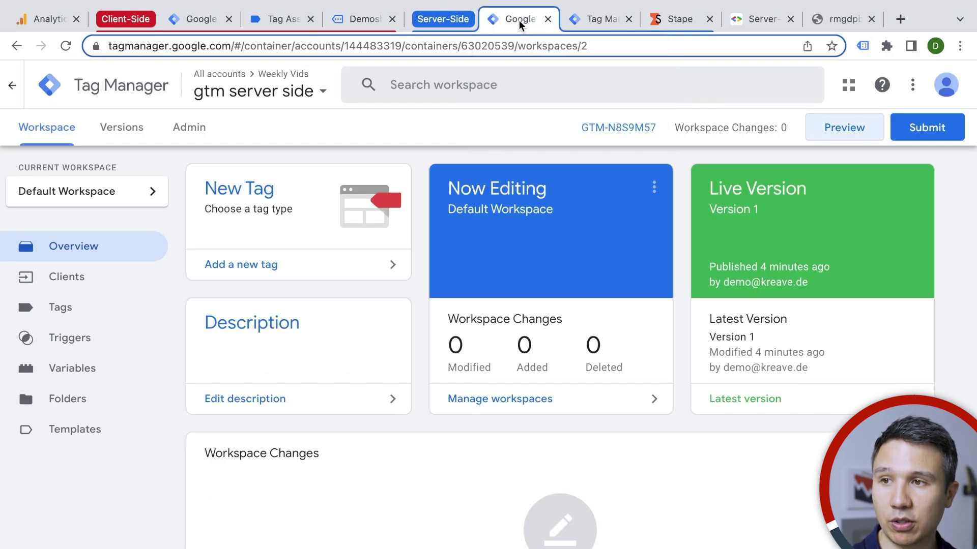
click(84, 318)
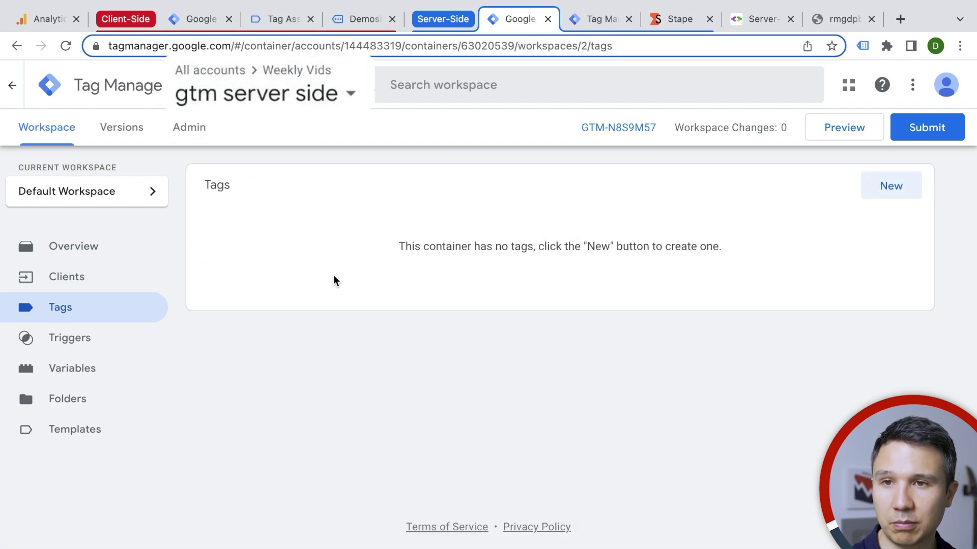
click(887, 186)
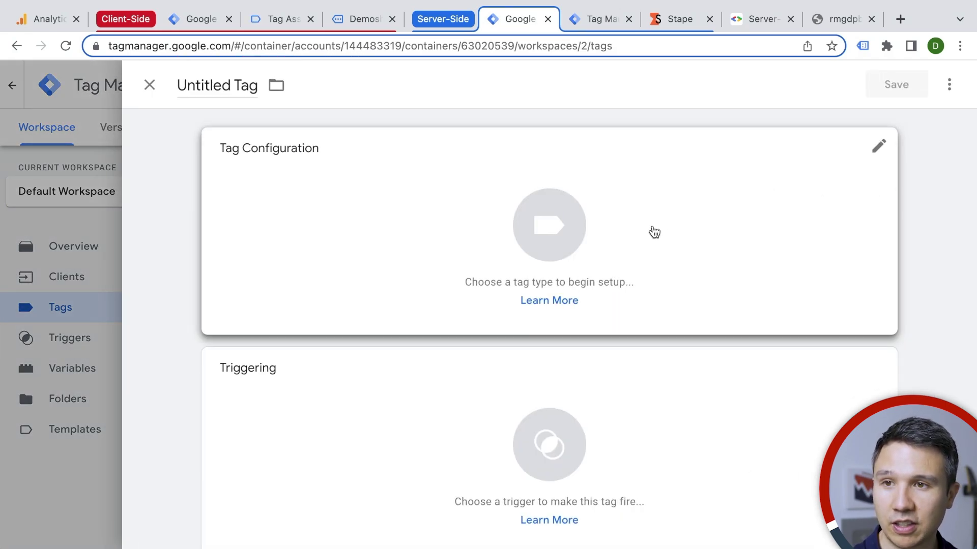
click(654, 233)
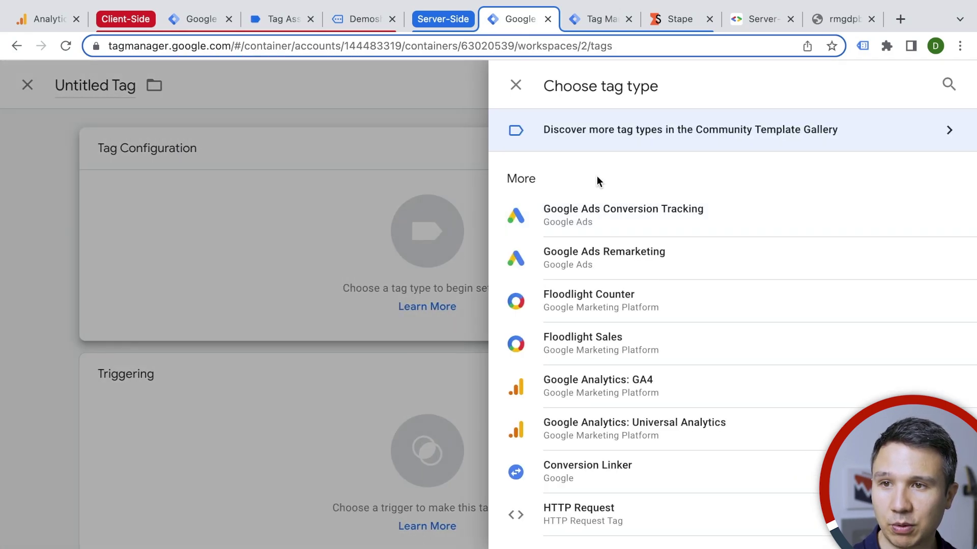
click(590, 410)
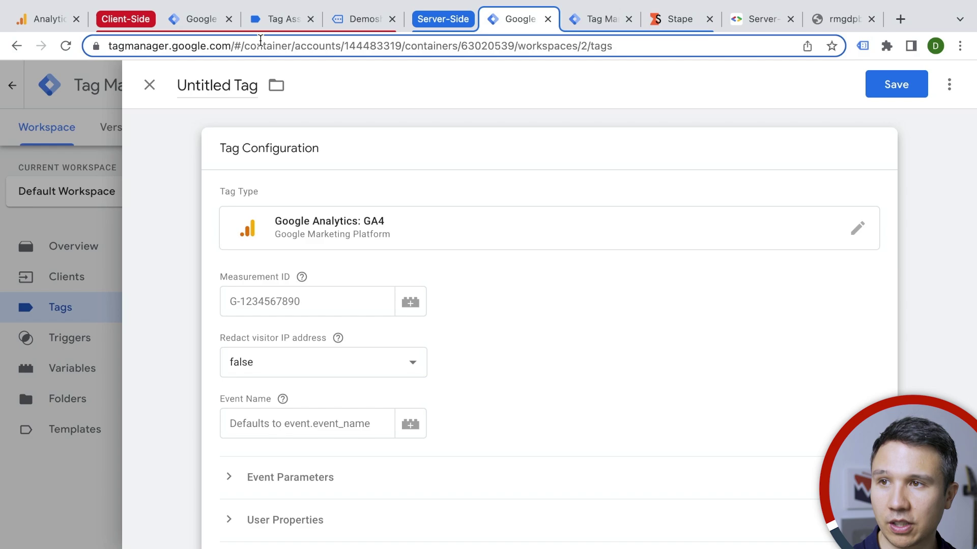
- Copy measurement ID G-EQS8WK44HF from the client tag into the server tag
click(201, 20)
click(290, 252)
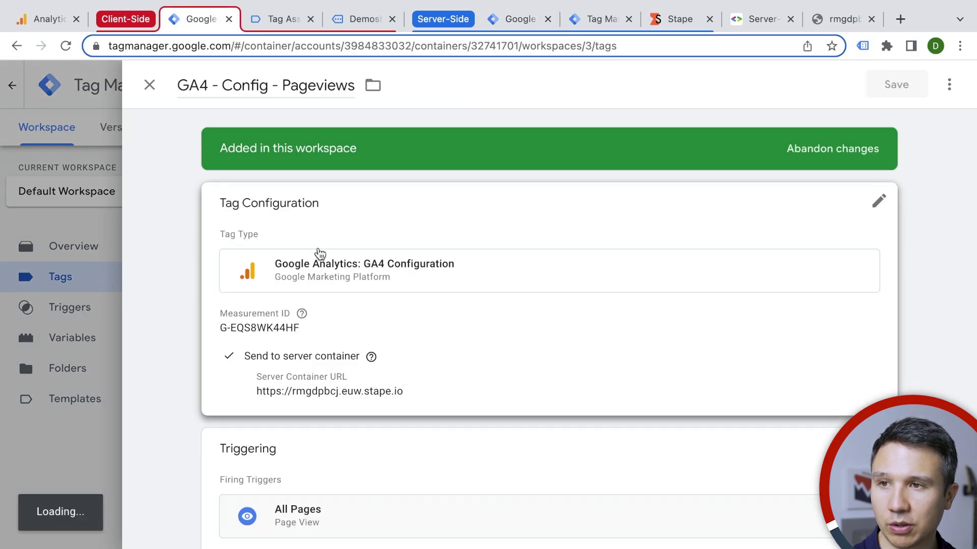
click(312, 316)
triple_click(283, 352)
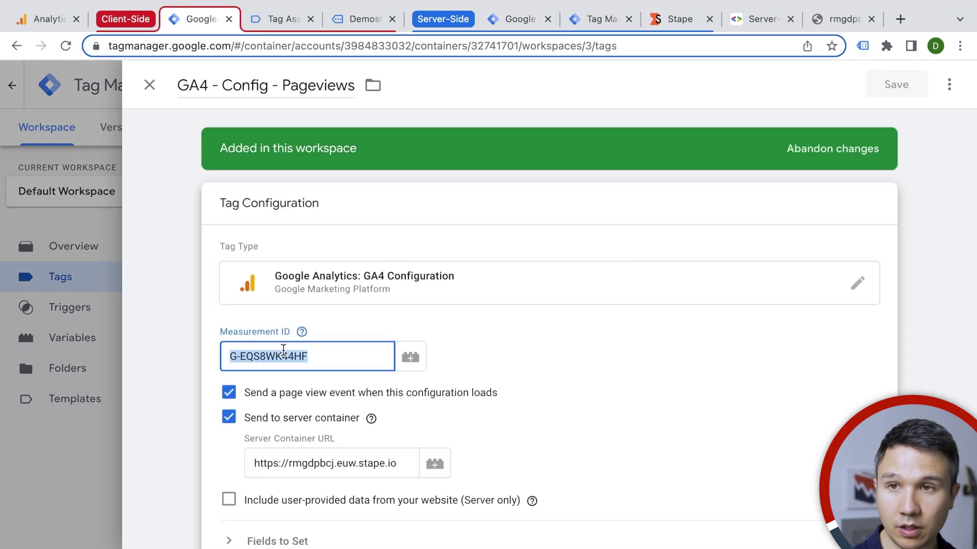
key(ctrl+c)
click(598, 19)
click(520, 19)
click(326, 297)
key(ctrl+v)
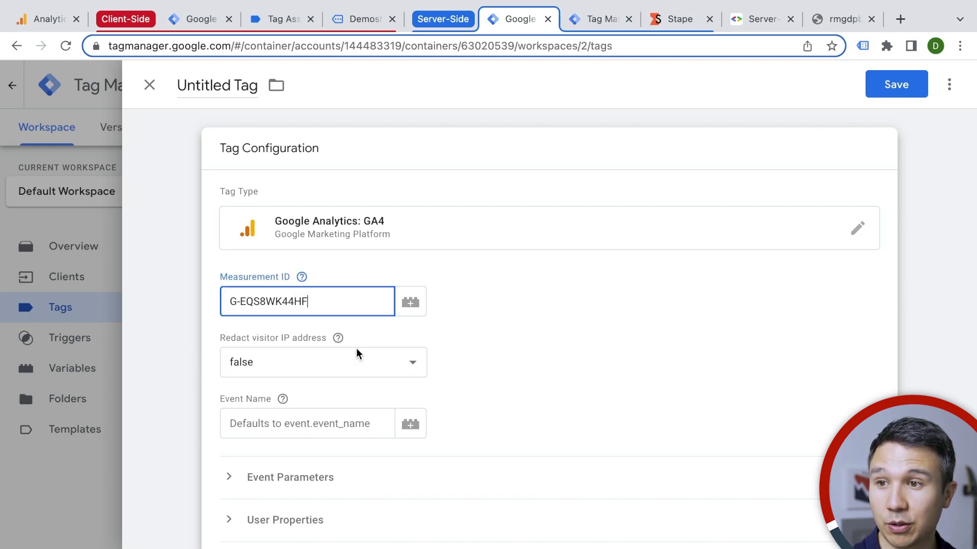
scroll(356, 354, down, 2)
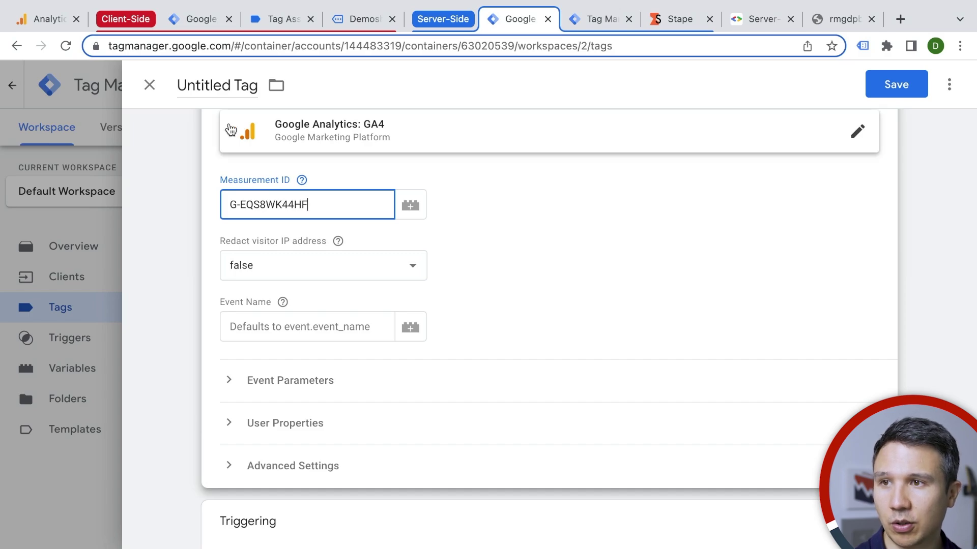
click(230, 130)
- Name the tag GA4, set it to fire on All Pages, and save
double_click(205, 86)
text(GA)
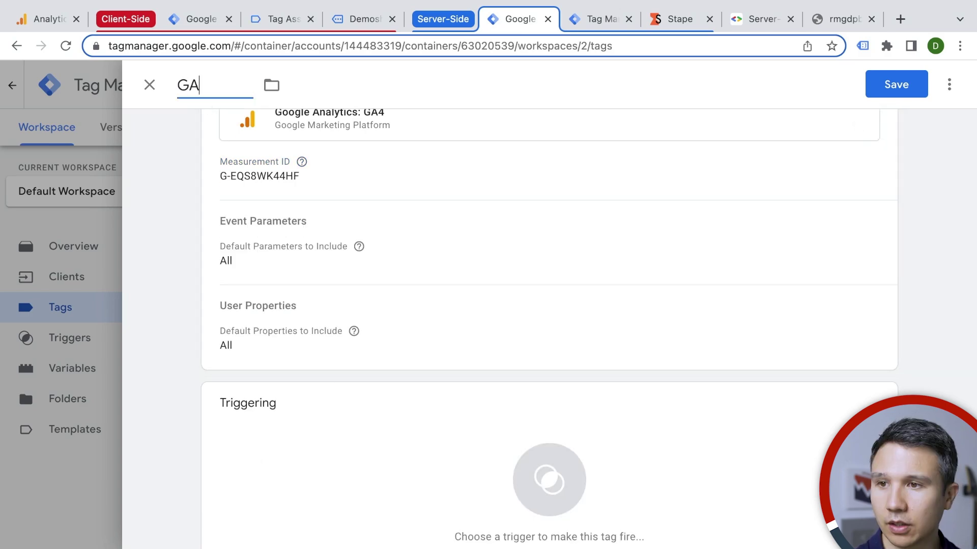
text(4)
click(384, 427)
click(263, 156)
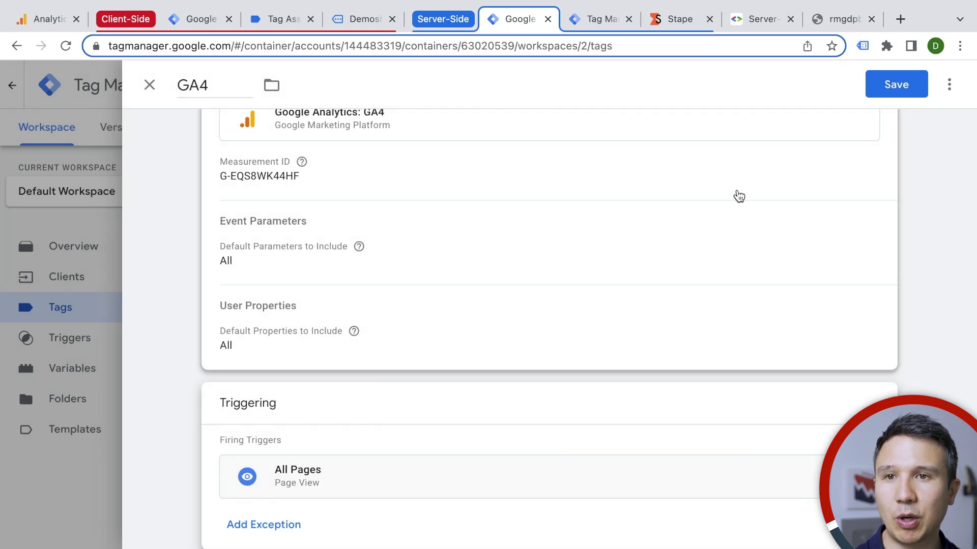
click(890, 90)
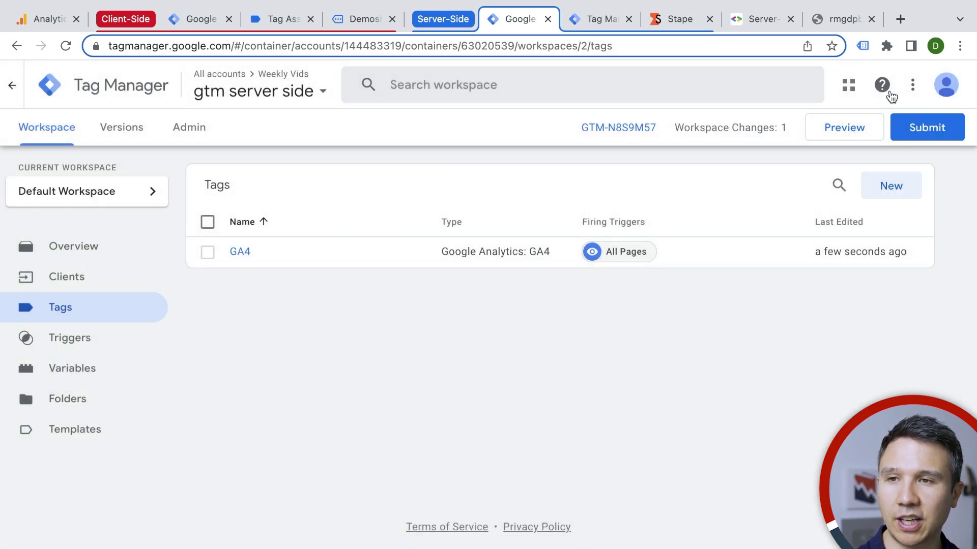
- Restart the server container preview so it includes the new GA4 tag
click(587, 23)
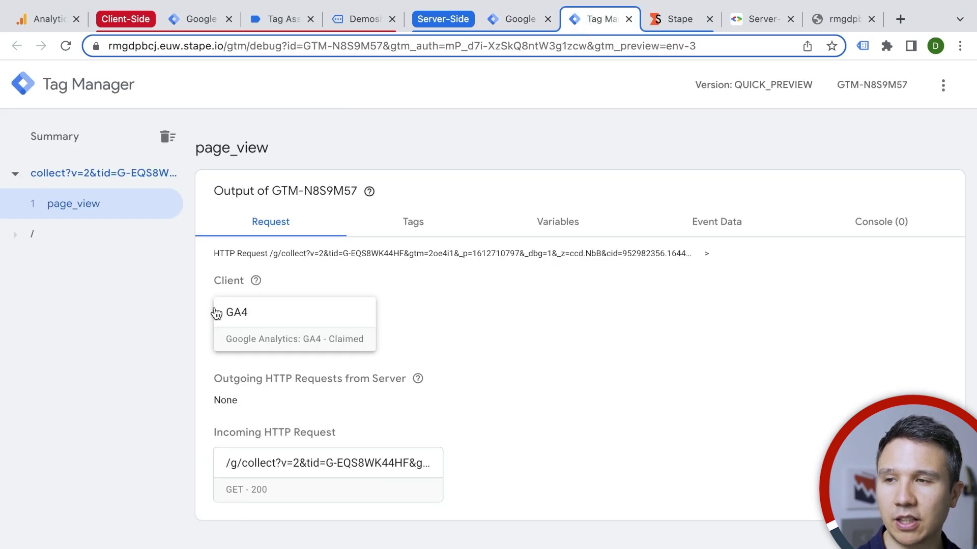
click(525, 26)
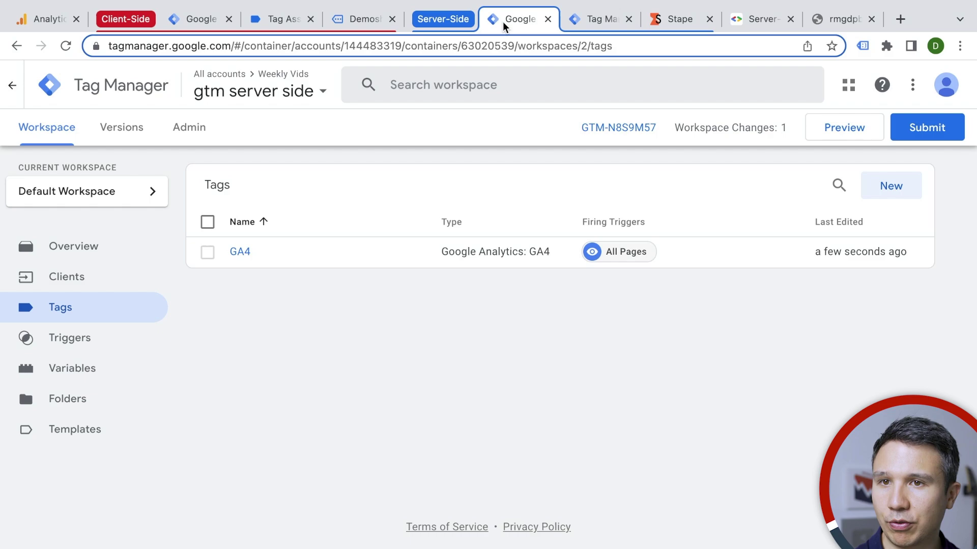
click(853, 132)
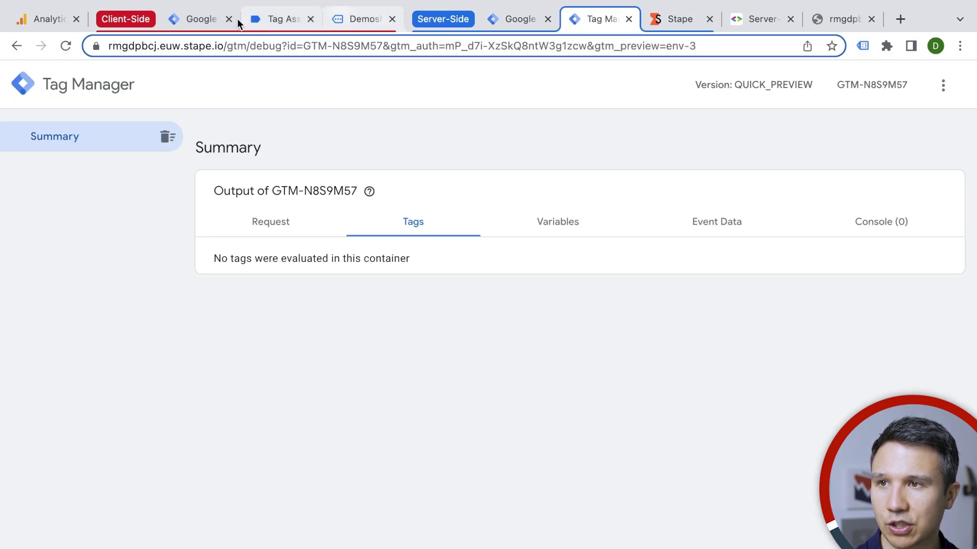
- Restart the client container preview and reconnect Tag Assistant to the Demoshop
click(257, 19)
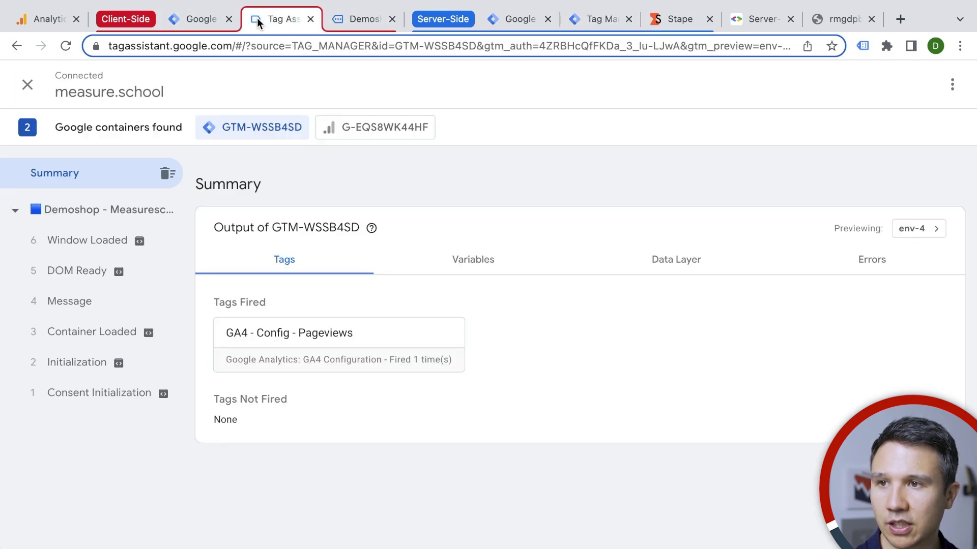
click(220, 22)
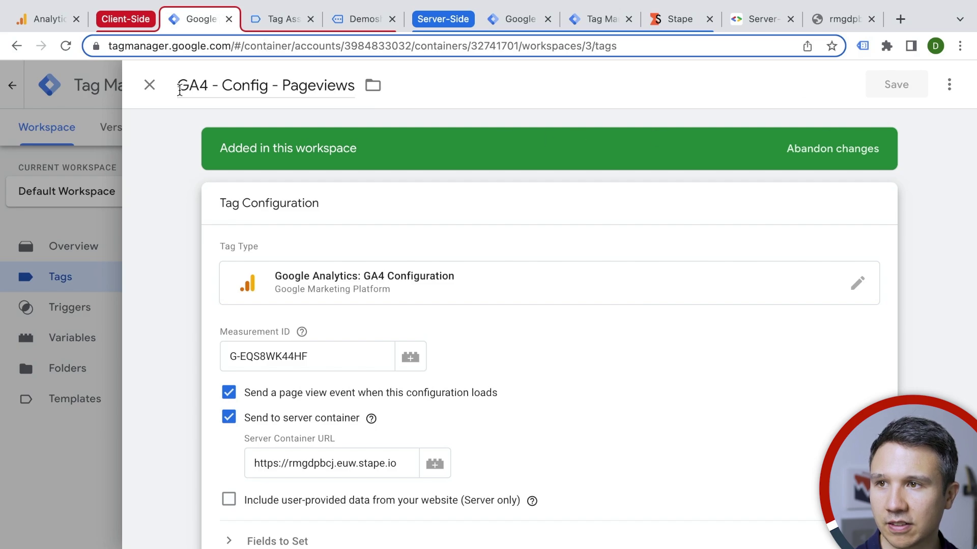
click(150, 85)
click(852, 131)
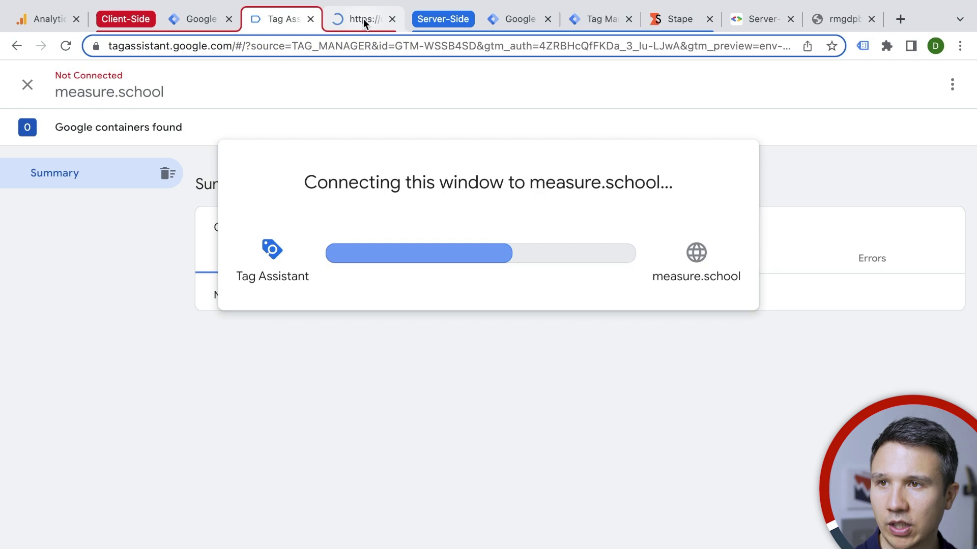
click(363, 18)
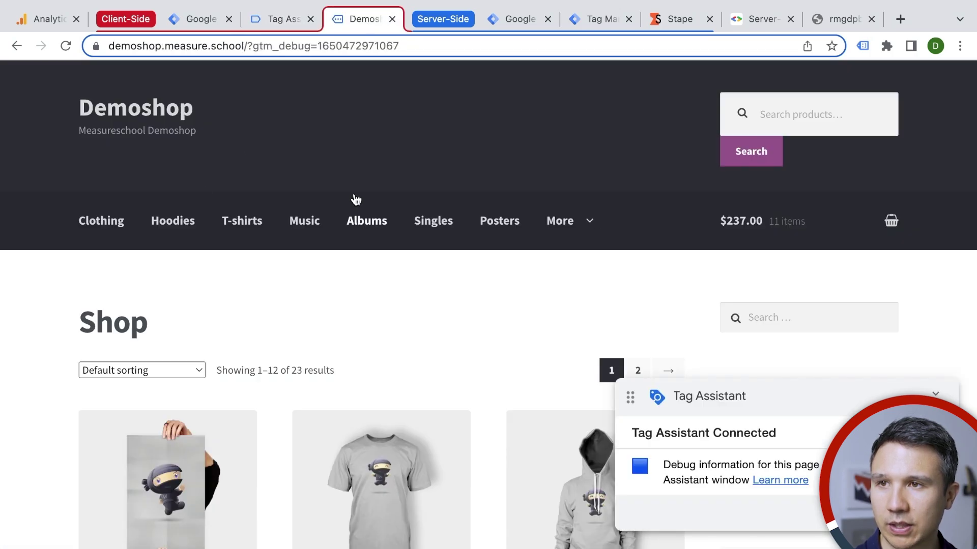
click(294, 21)
click(502, 352)
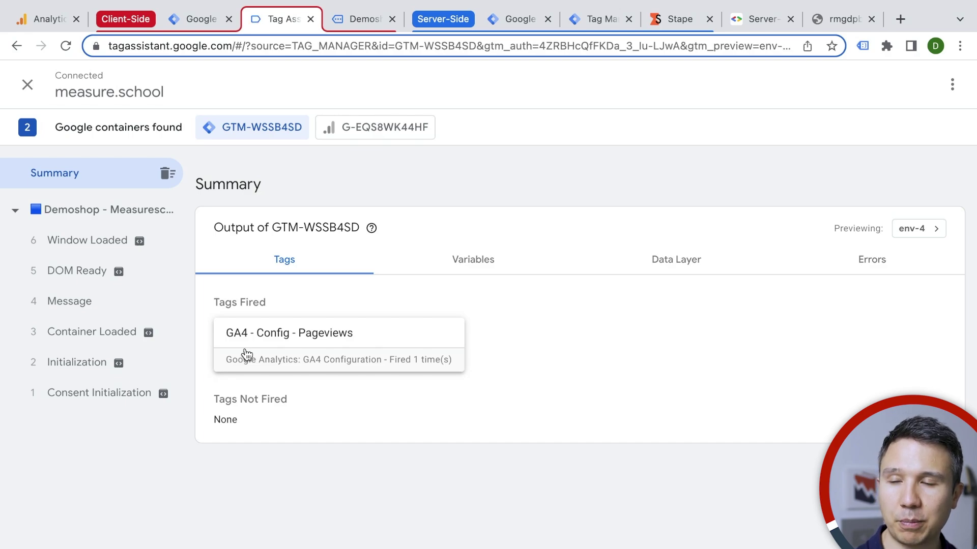
- Confirm the server GA4 tag fired on page_view, then bring up GA4 DebugView
click(611, 28)
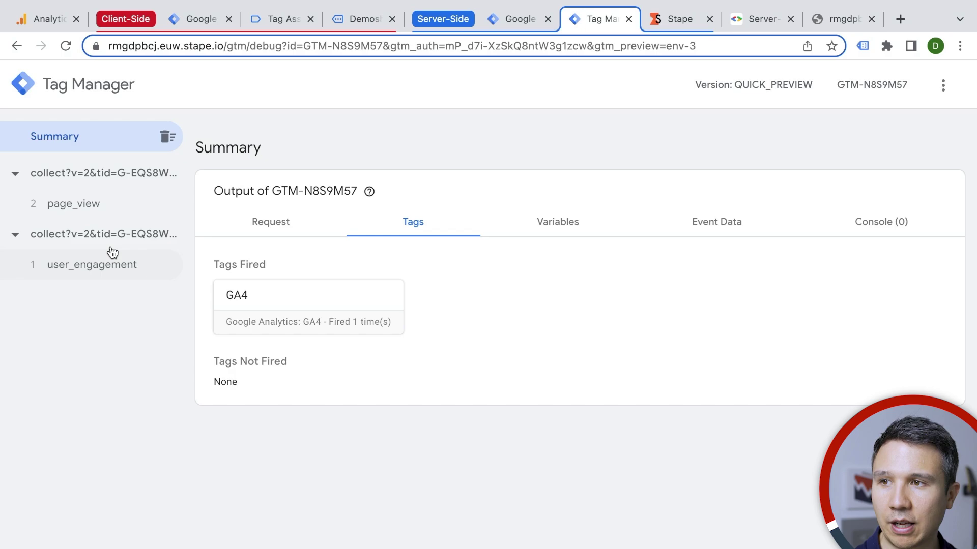
click(84, 204)
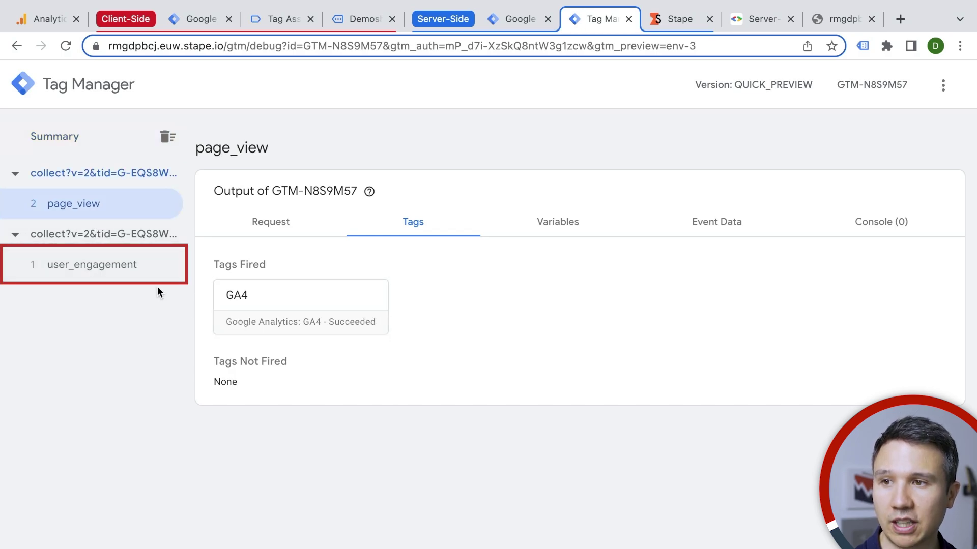
click(506, 24)
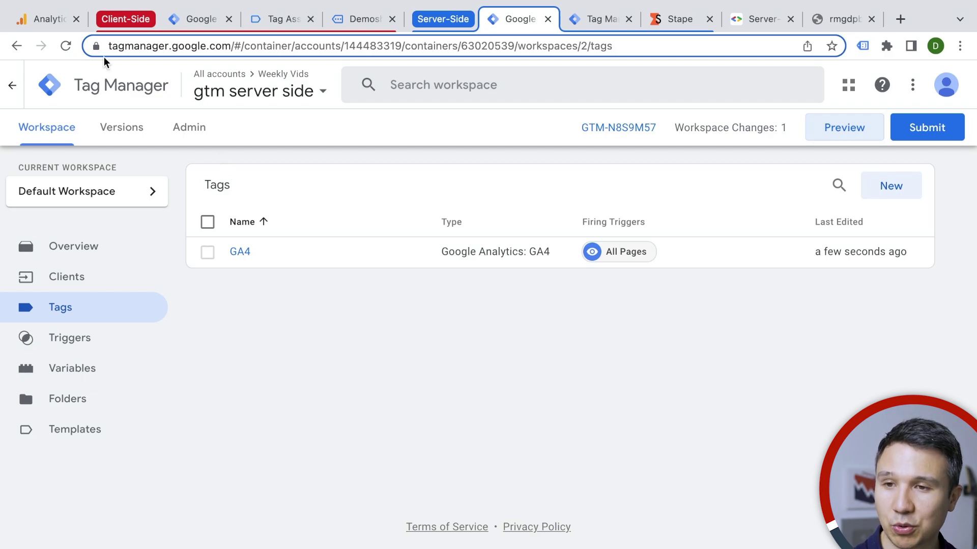
click(42, 18)
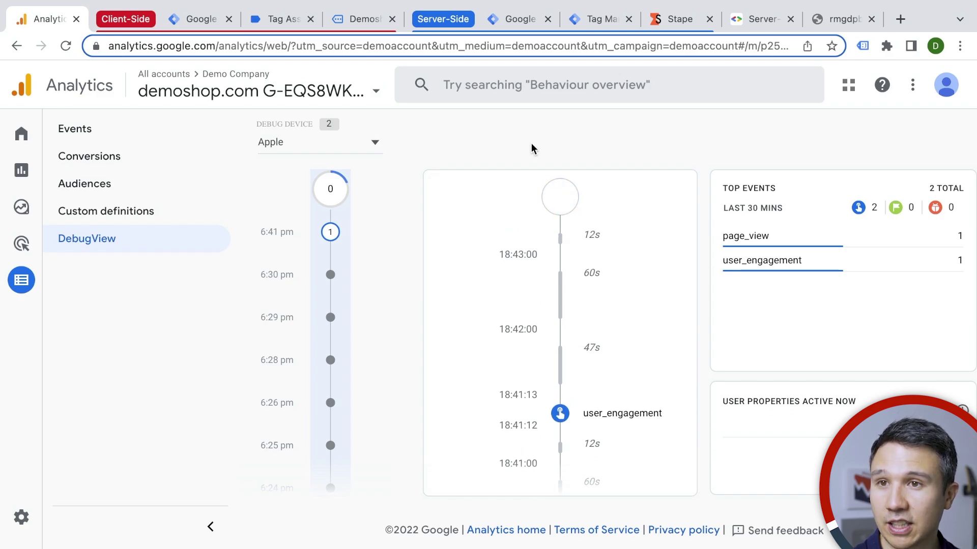
- Return to the Stape page for the GTM Demo Server container
click(659, 15)
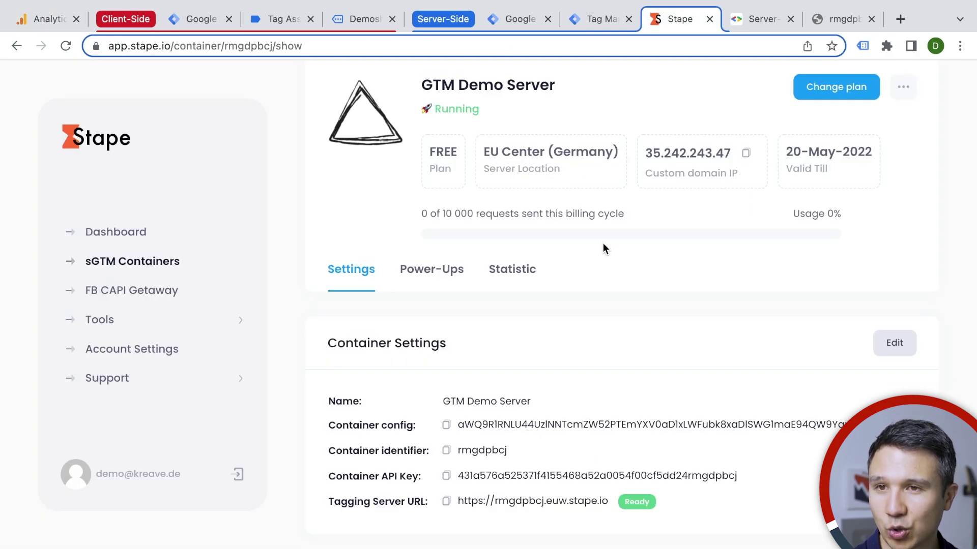
scroll(603, 244, up, 2)
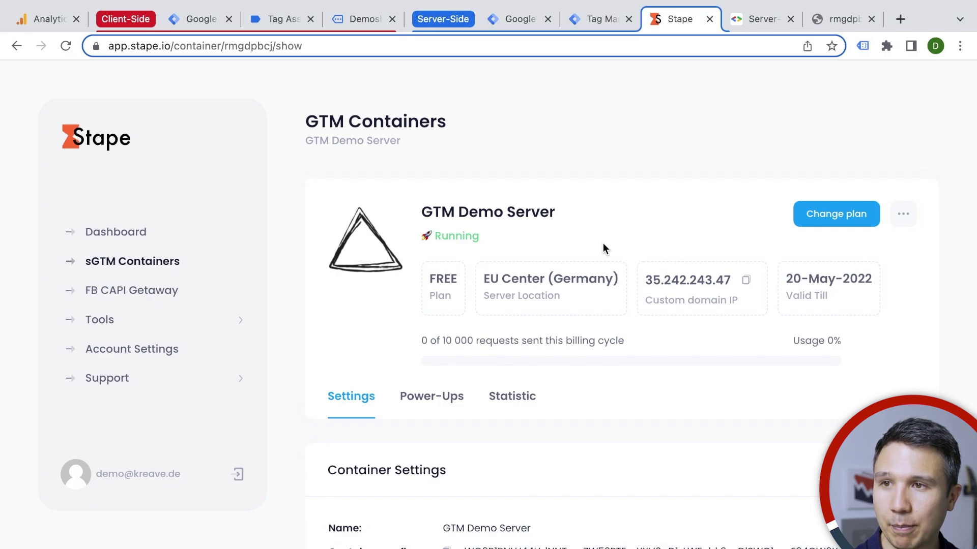